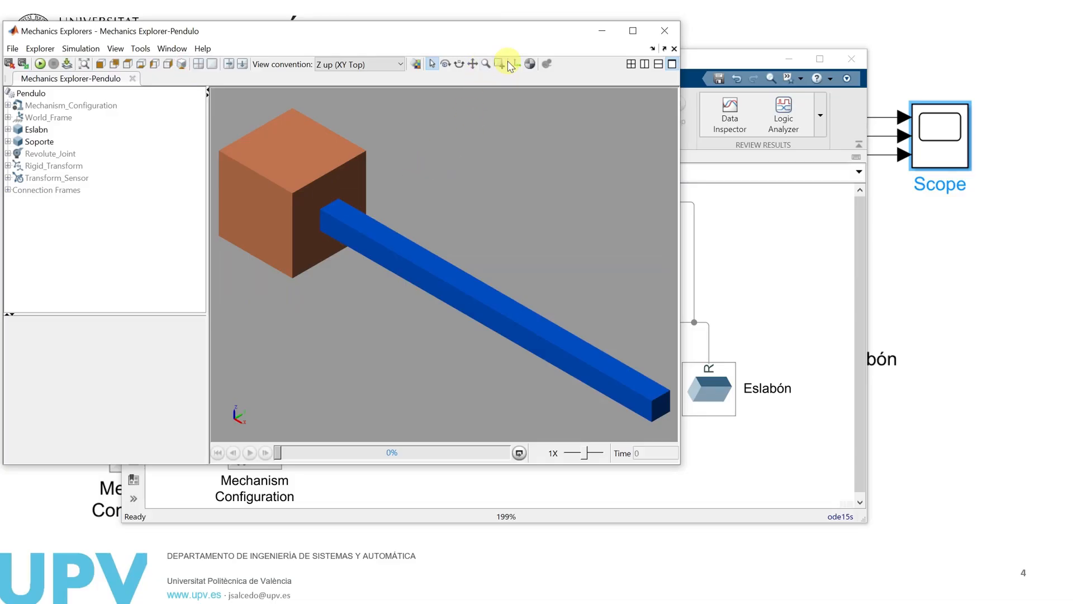
# Select the Eslabn body, pause the pendulum animation and return its playback to time 0
pyautogui.click(45, 130)
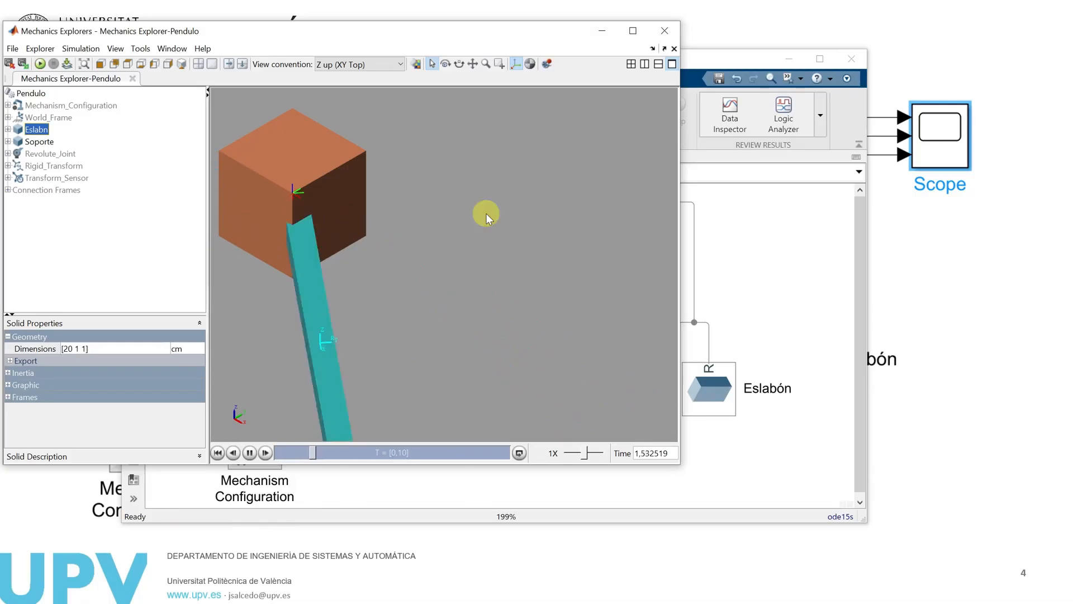
pyautogui.click(253, 452)
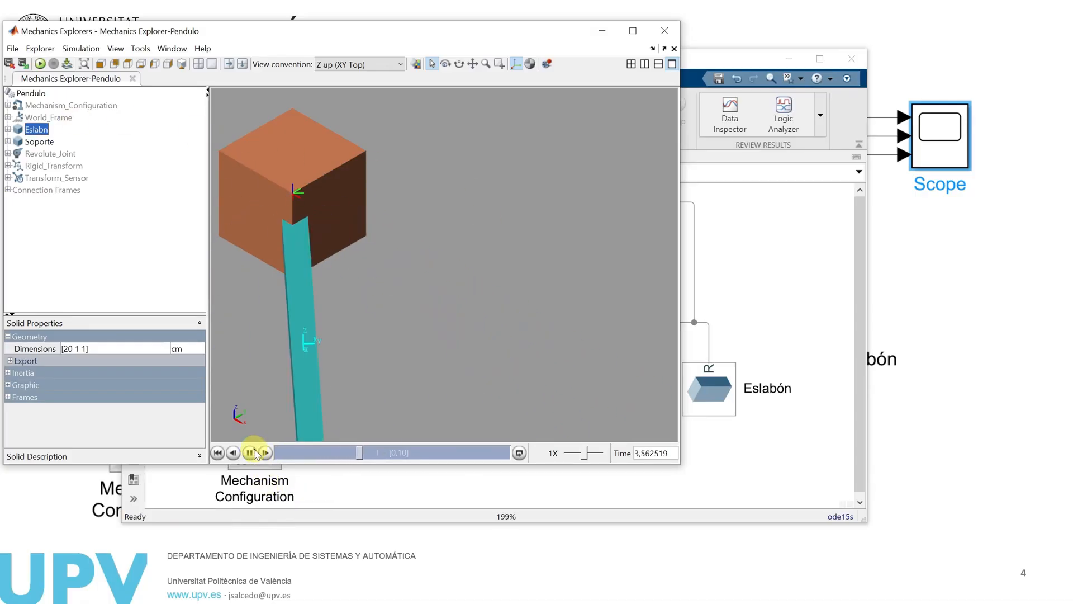
pyautogui.moveTo(363, 453); pyautogui.dragTo(253, 463)
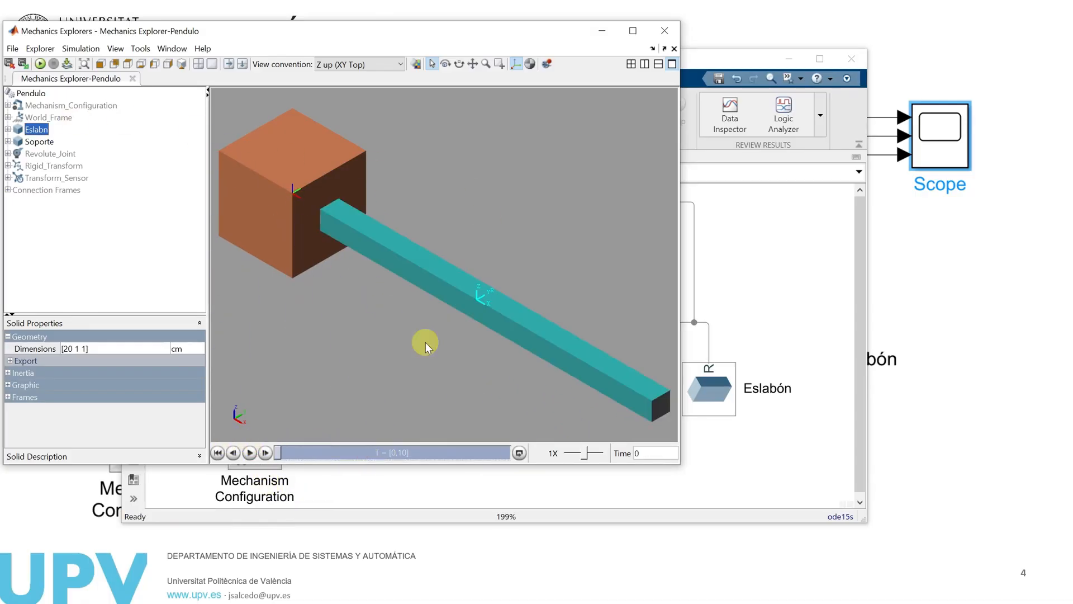
# Switch to the Pendulo model and add a PS-Simulink Converter block beside the Transform Sensor's velocity outputs
pyautogui.click(754, 307)
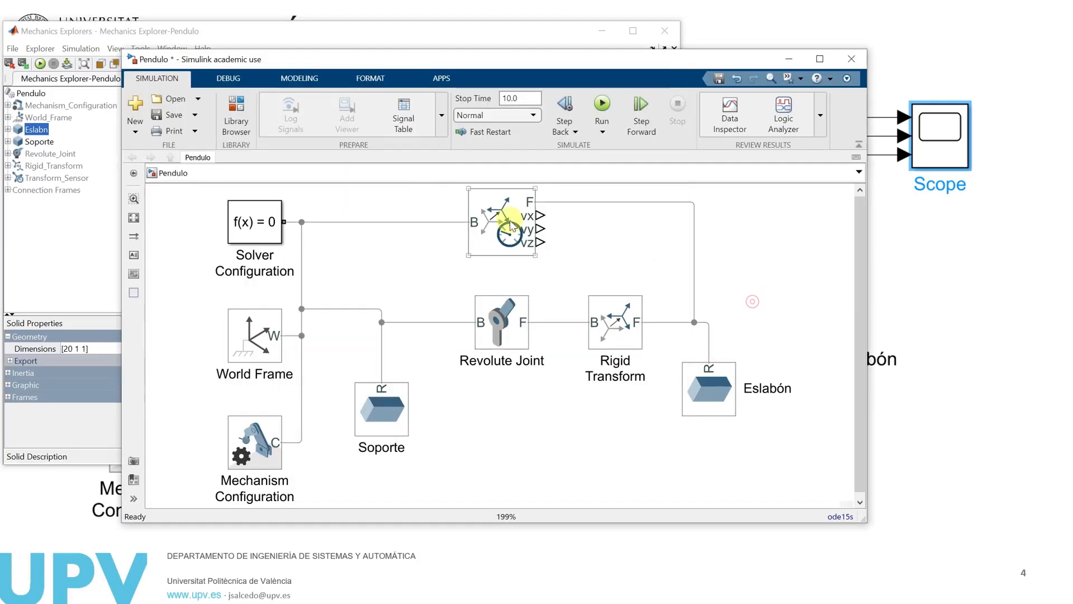
pyautogui.click(494, 242)
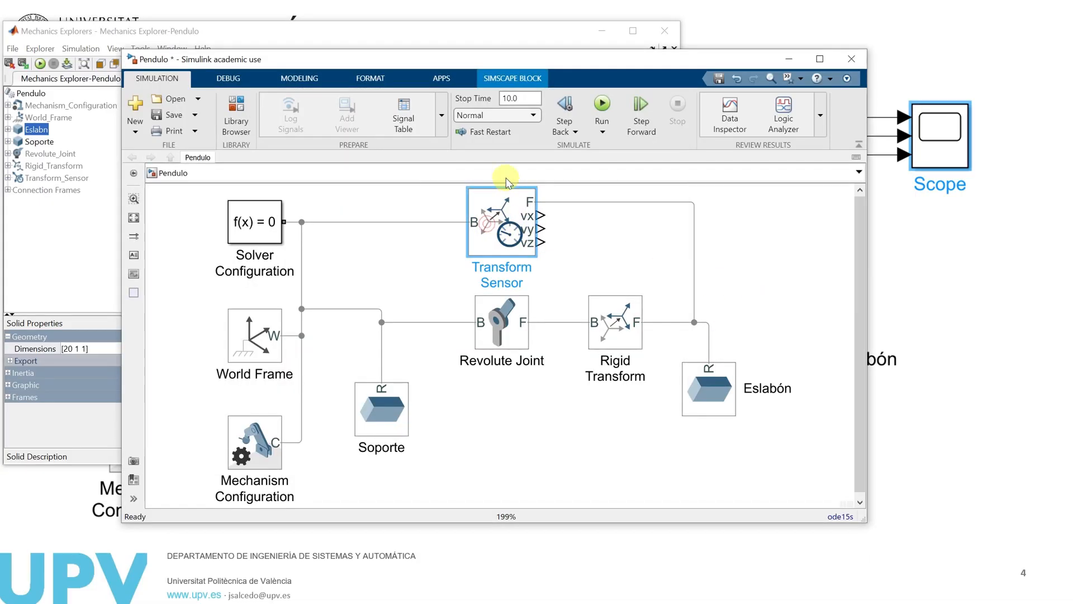
pyautogui.click(653, 222)
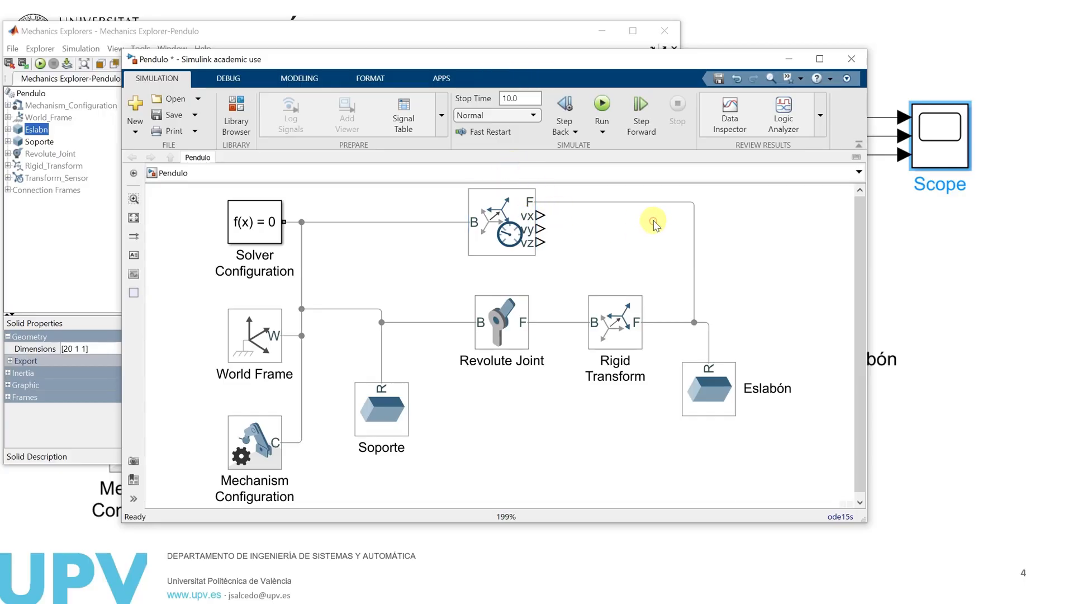
pyautogui.write('ps')
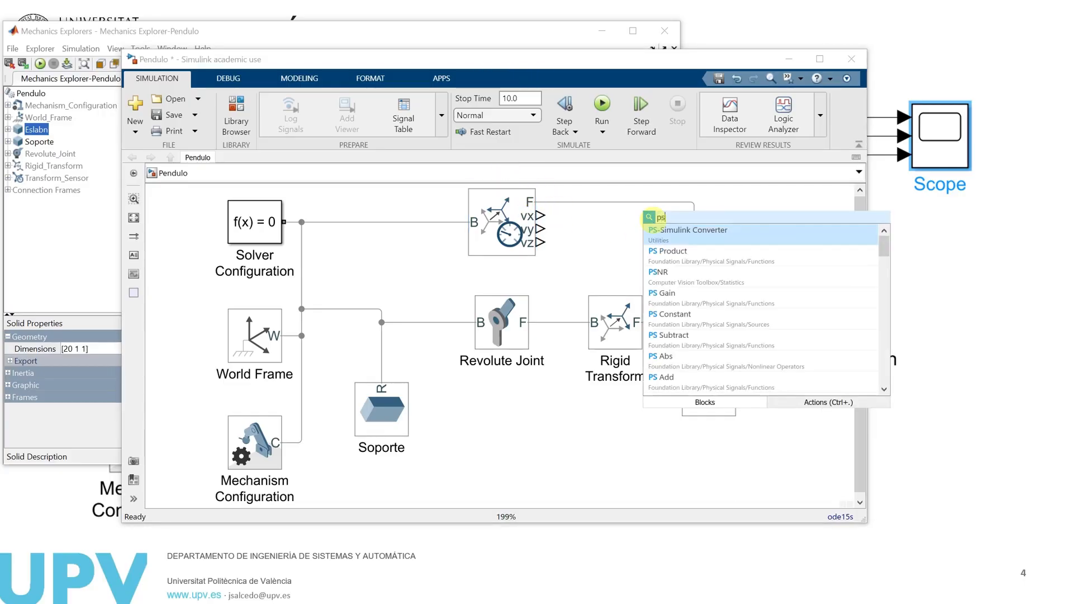
pyautogui.press('Return')
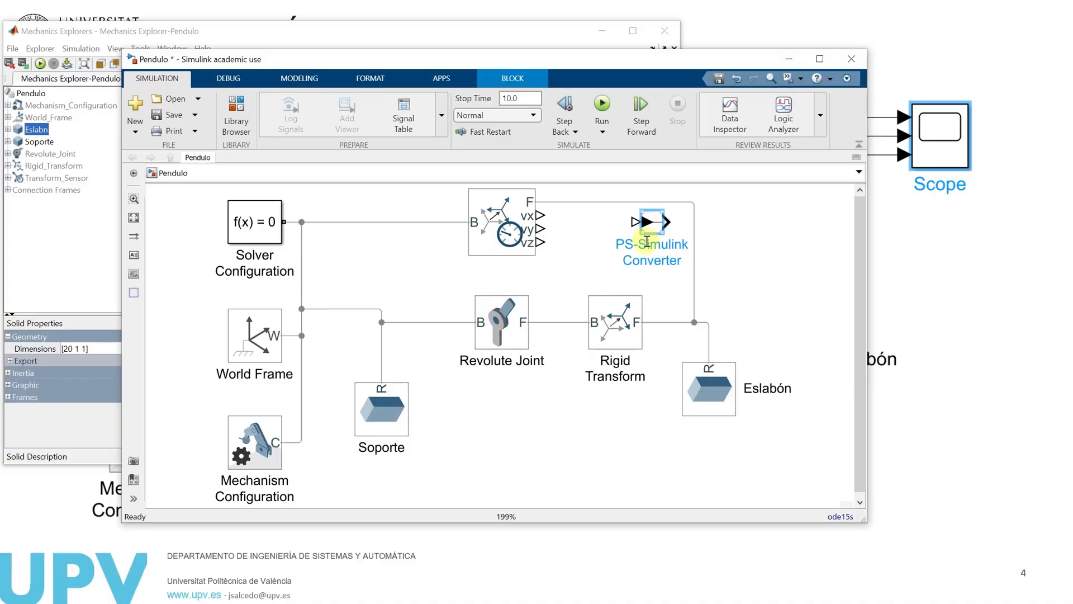
# Duplicate the PS-Simulink Converter twice and connect the three converters to the Transform Sensor's vx, vy and vz outputs
pyautogui.moveTo(654, 225); pyautogui.dragTo(643, 244)
pyautogui.click(601, 230)
pyautogui.click(577, 243)
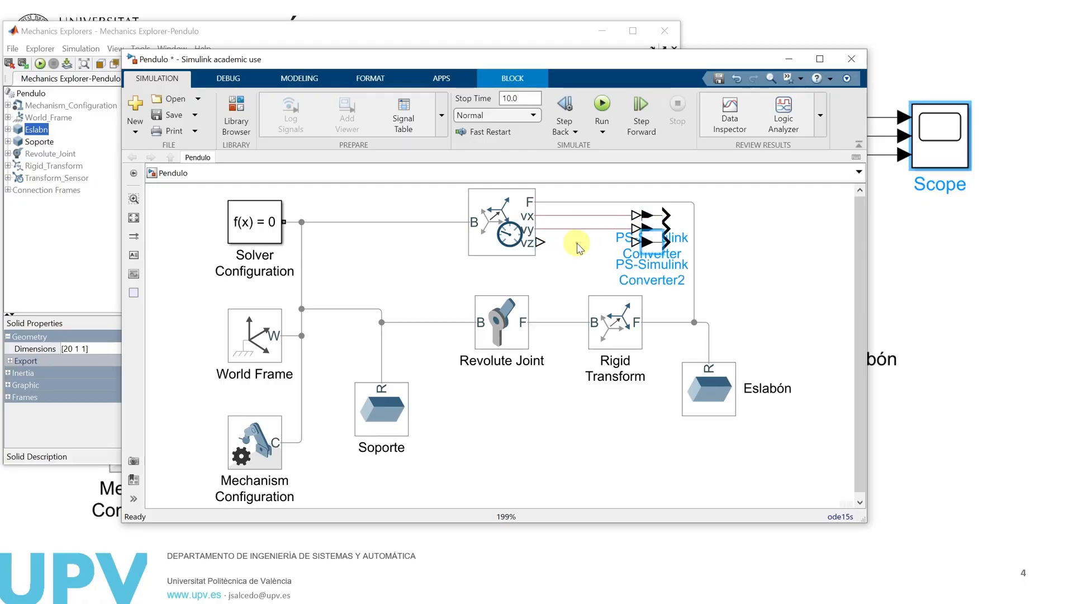
pyautogui.click(550, 241)
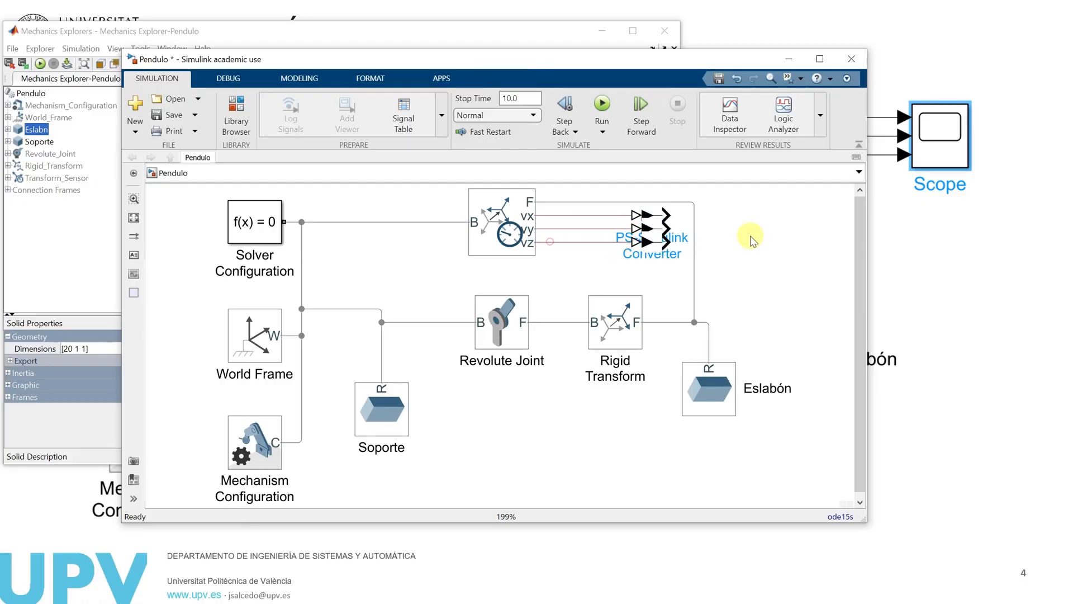
# Add a Scope block beyond the converters and connect the vx converter's output to it
pyautogui.doubleClick(776, 220)
pyautogui.write('scoe')
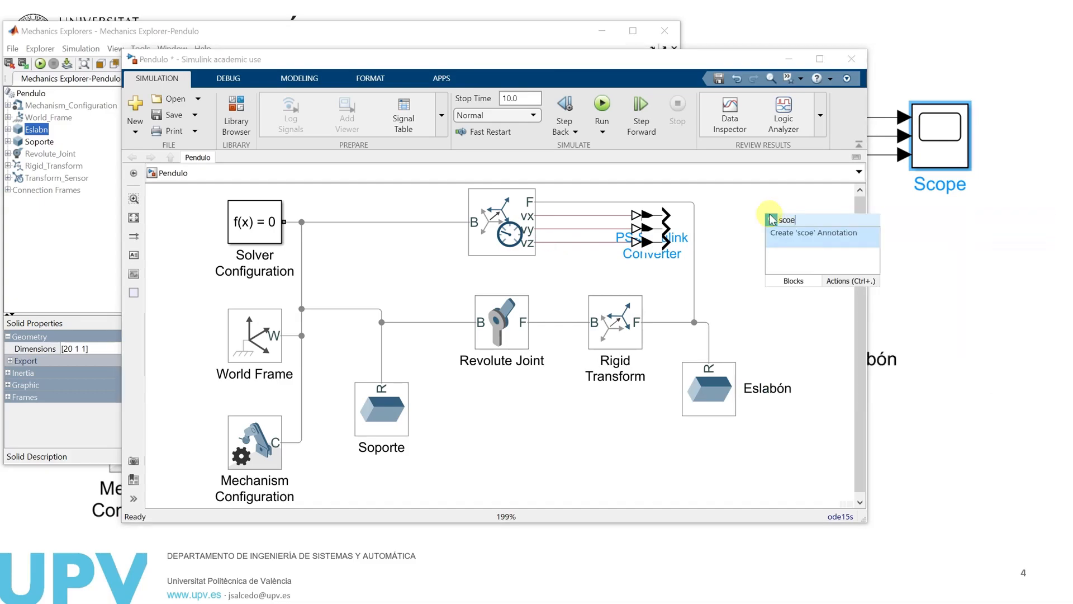
pyautogui.press('BackSpace')
pyautogui.press('Return')
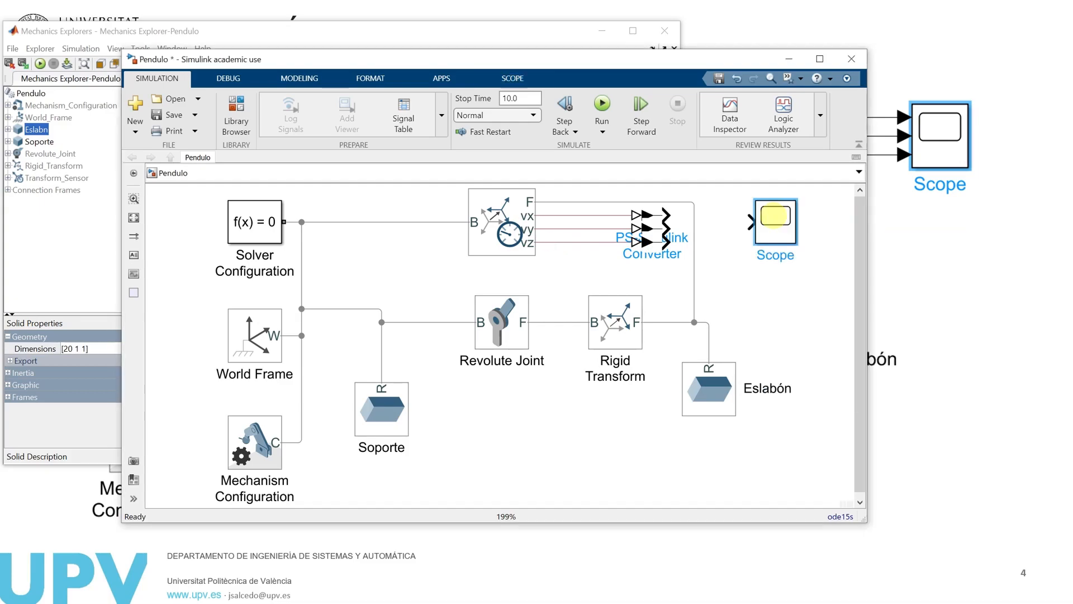
pyautogui.moveTo(671, 215); pyautogui.dragTo(763, 234)
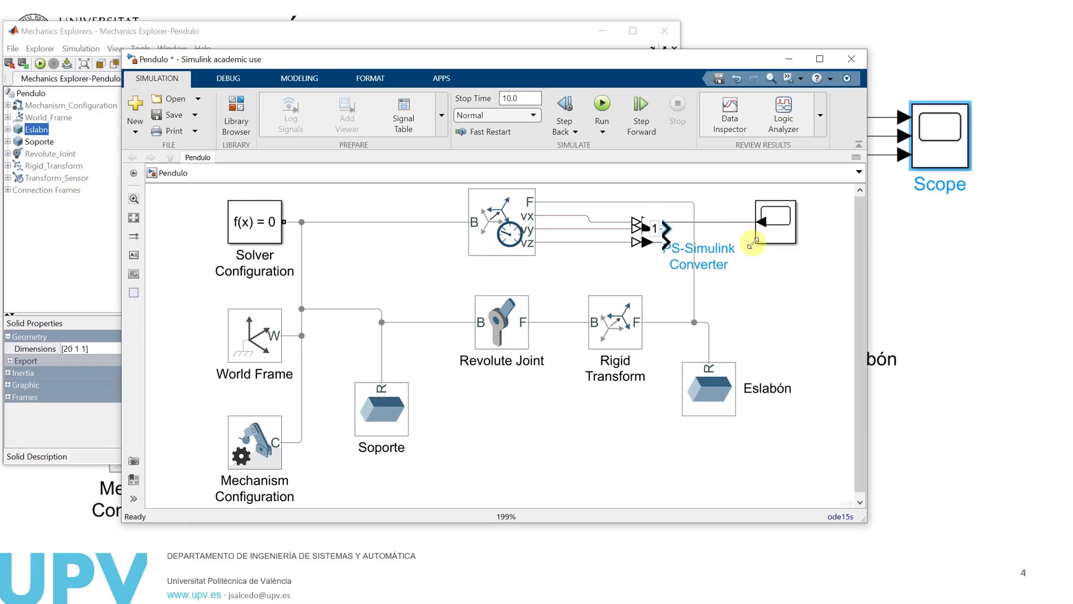
pyautogui.hotkey('ctrl', 'z')
pyautogui.click(729, 254)
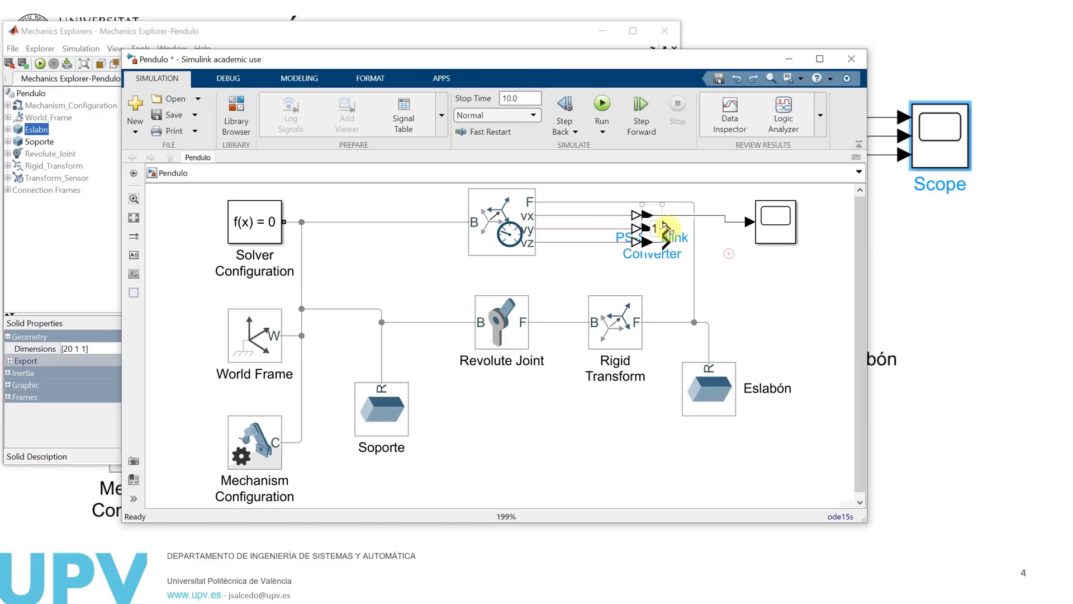
pyautogui.moveTo(666, 228); pyautogui.dragTo(760, 237)
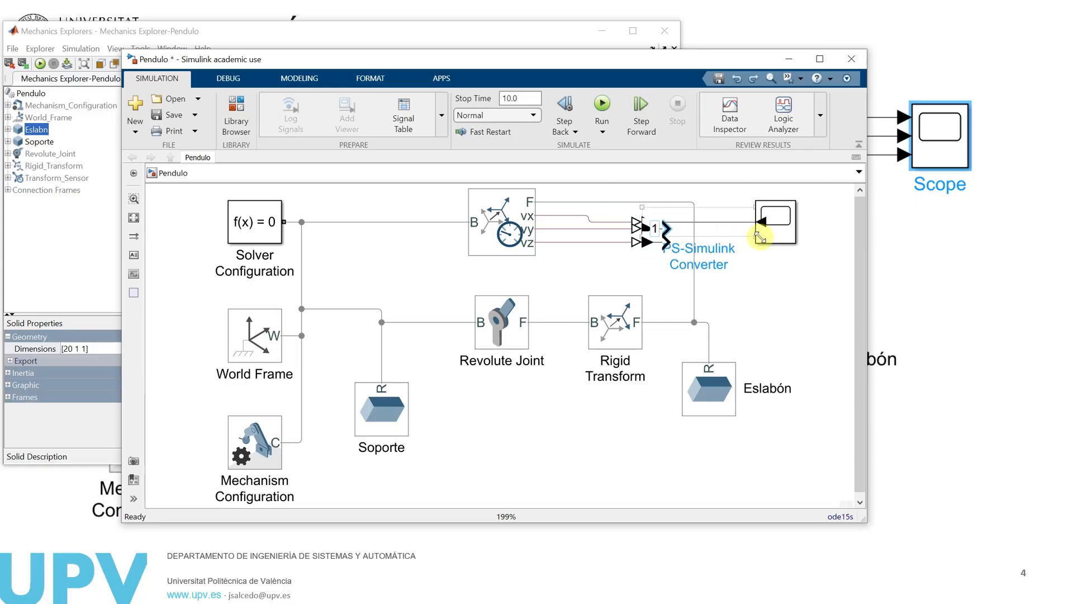
pyautogui.hotkey('ctrl', 'z')
pyautogui.click(735, 250)
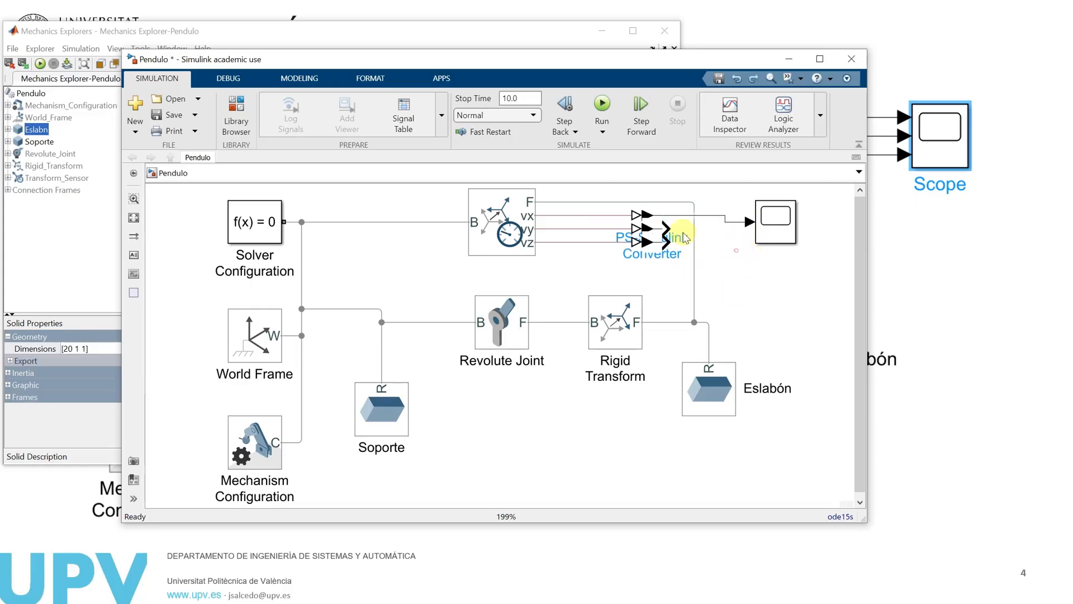
# Enlarge the Scope block and connect the vy and vz converters to its second and third inputs
pyautogui.moveTo(775, 224); pyautogui.dragTo(775, 211)
pyautogui.moveTo(670, 226); pyautogui.dragTo(765, 221)
pyautogui.moveTo(669, 241); pyautogui.dragTo(803, 253)
pyautogui.click(802, 291)
# Run the simulation from the Scope and examine the velocity curves in an enlarged plot window, minimizing it when done
pyautogui.doubleClick(778, 222)
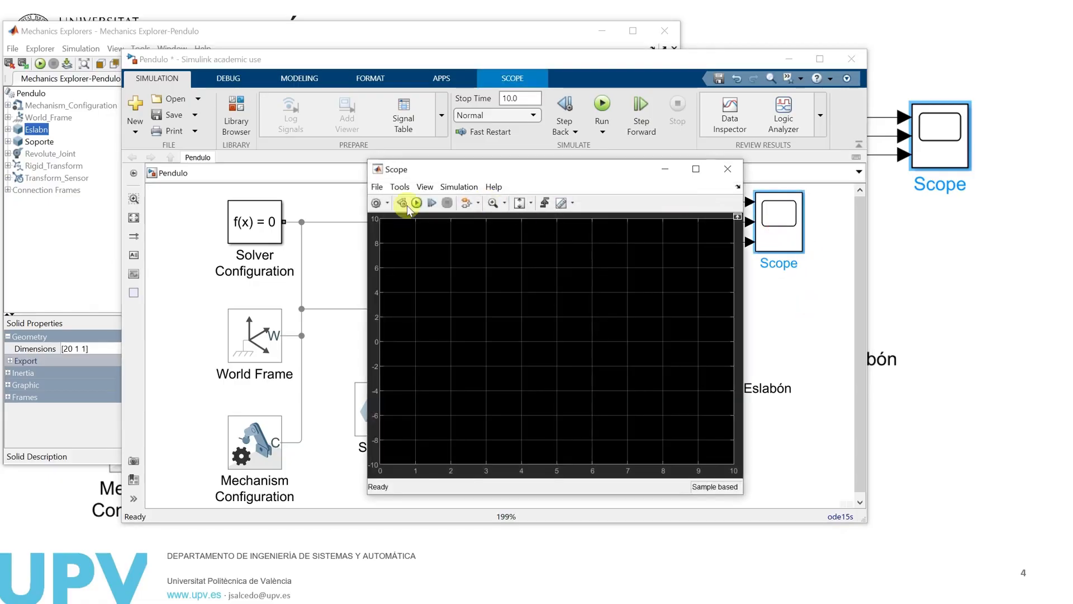
pyautogui.click(417, 203)
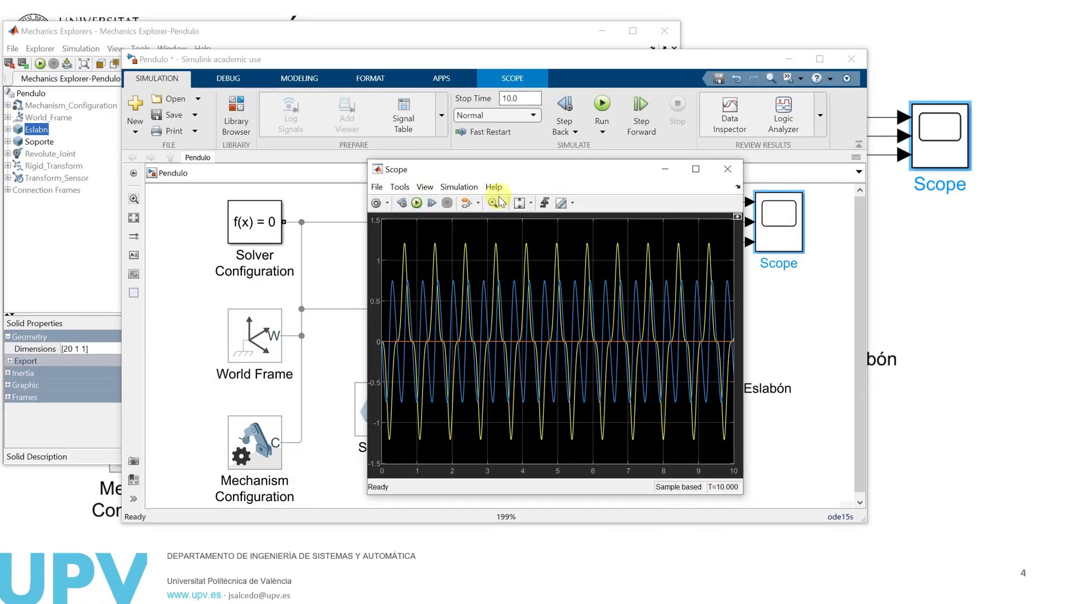
pyautogui.moveTo(520, 173); pyautogui.dragTo(660, 199)
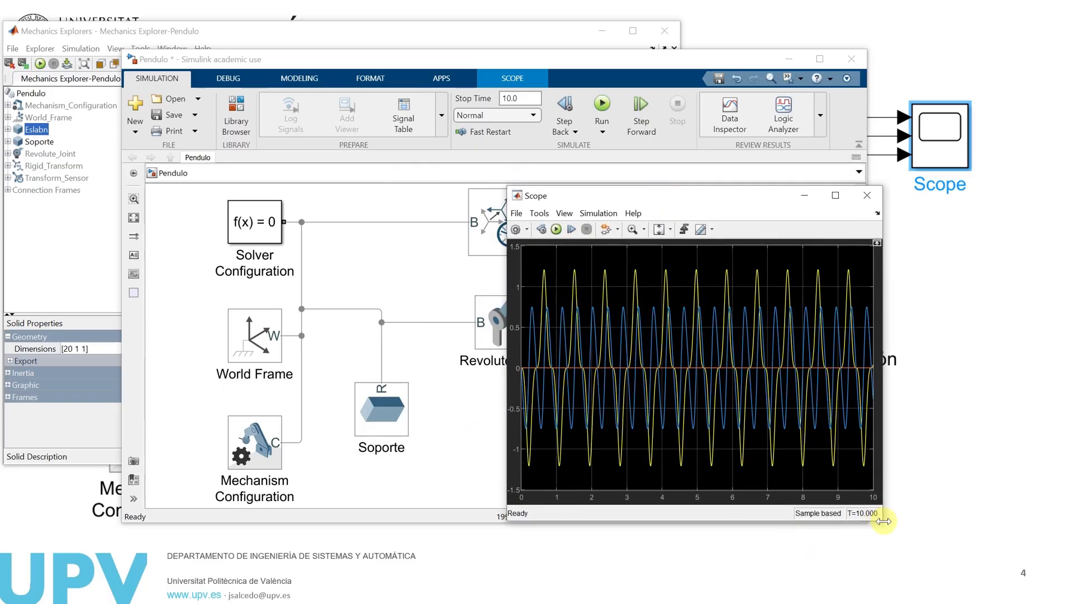
pyautogui.moveTo(884, 521); pyautogui.dragTo(910, 547)
pyautogui.moveTo(702, 209); pyautogui.dragTo(576, 243)
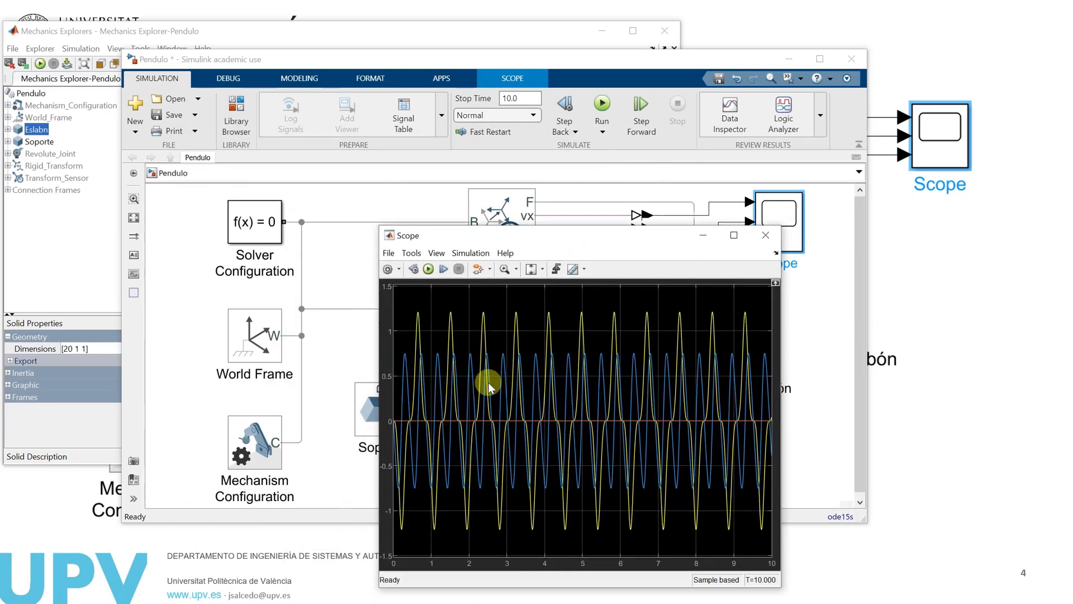
pyautogui.moveTo(568, 236); pyautogui.dragTo(659, 165)
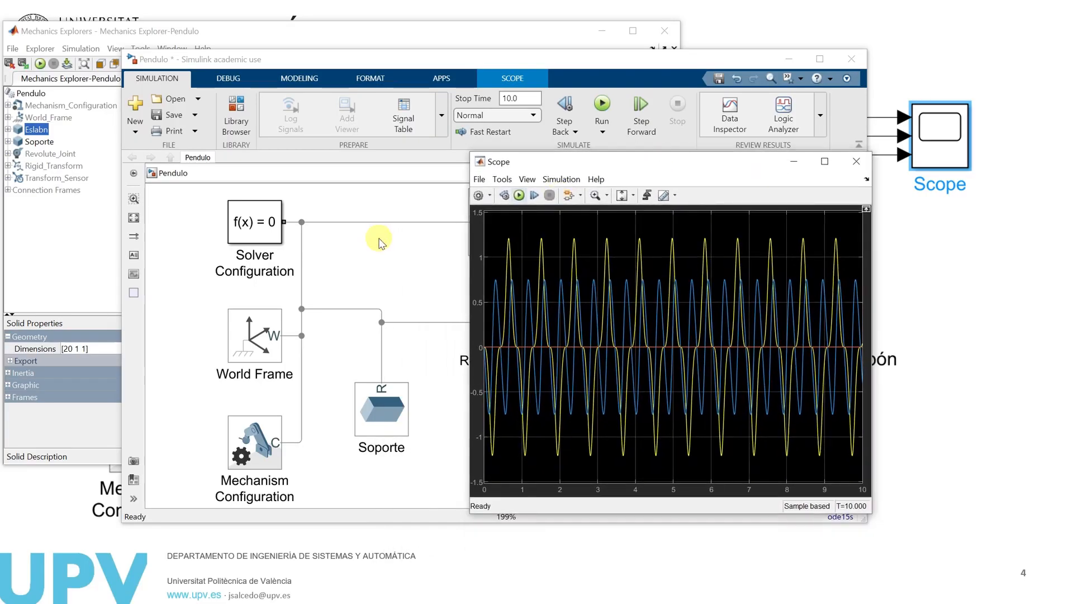
pyautogui.click(793, 161)
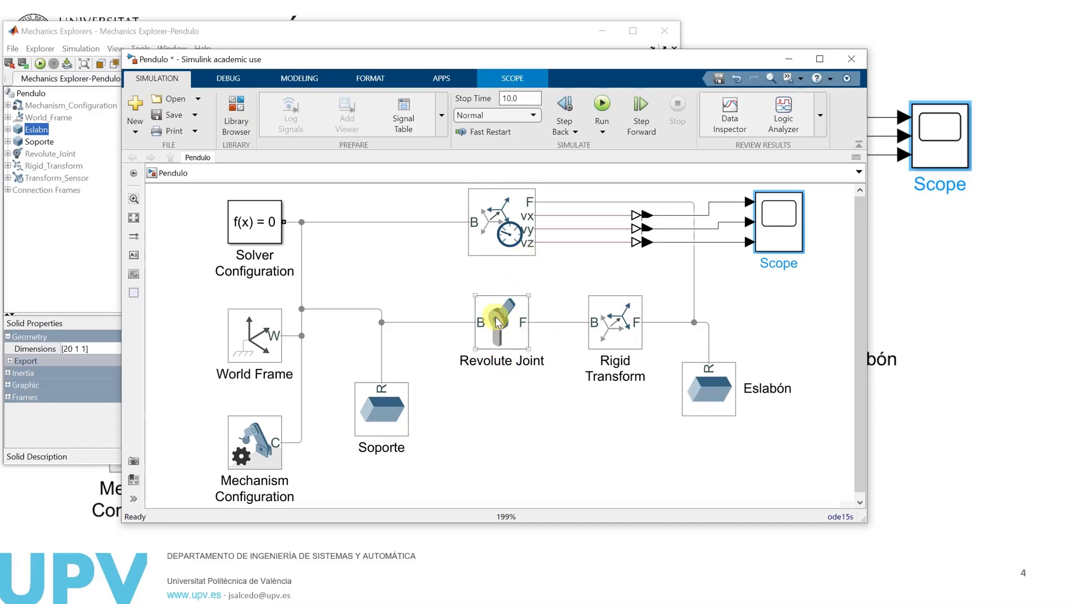
# Examine the Revolute Joint's Sensing and Composite Force/Torque Sensing options, leaving its settings as they are
pyautogui.doubleClick(506, 330)
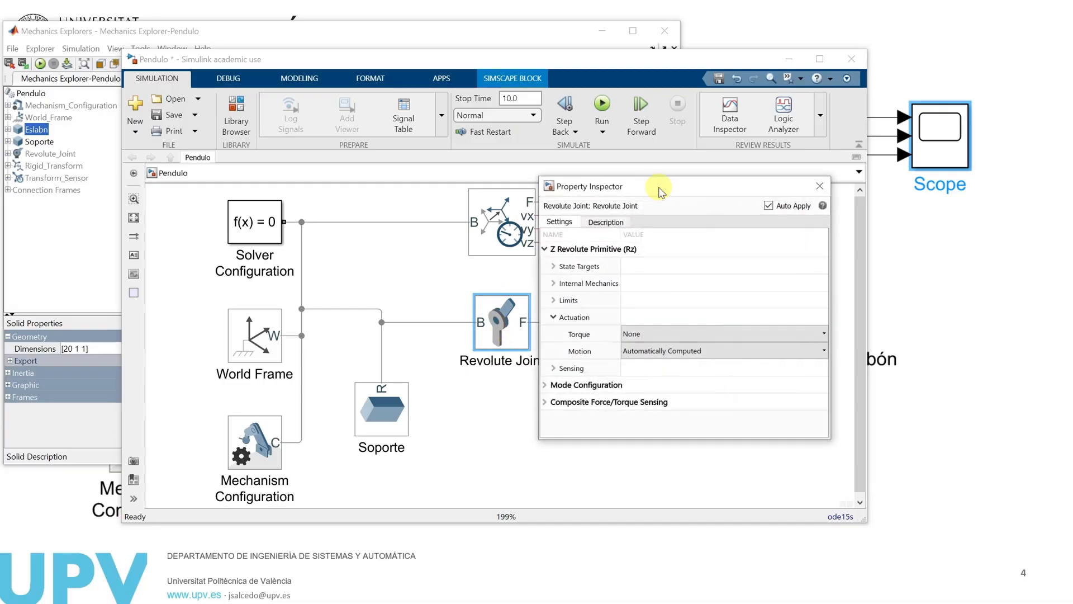
pyautogui.moveTo(661, 190); pyautogui.dragTo(396, 151)
pyautogui.click(289, 278)
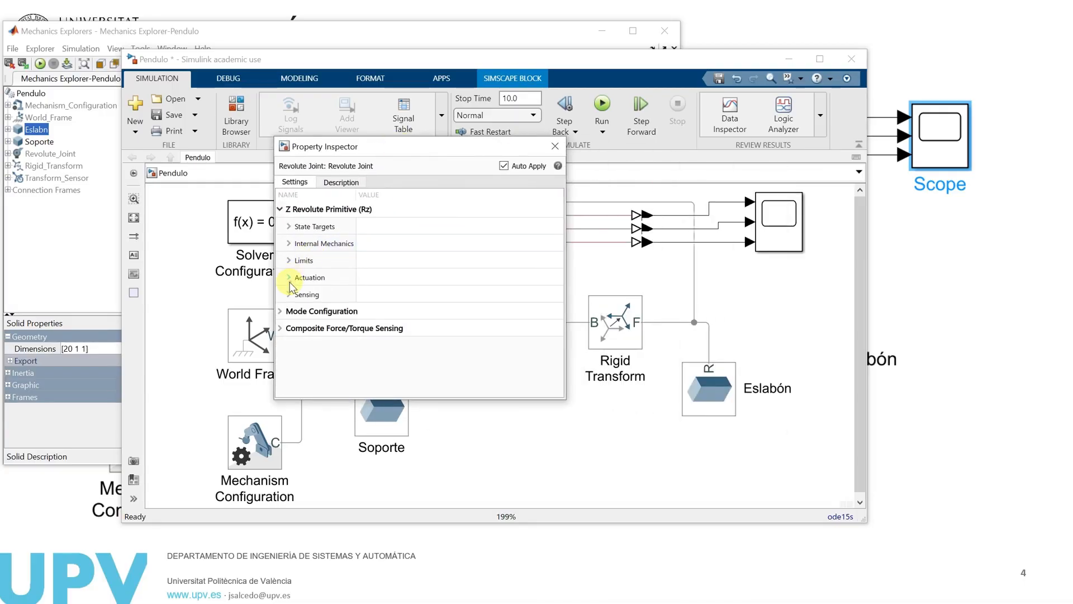
pyautogui.click(288, 295)
pyautogui.moveTo(558, 314); pyautogui.dragTo(559, 361)
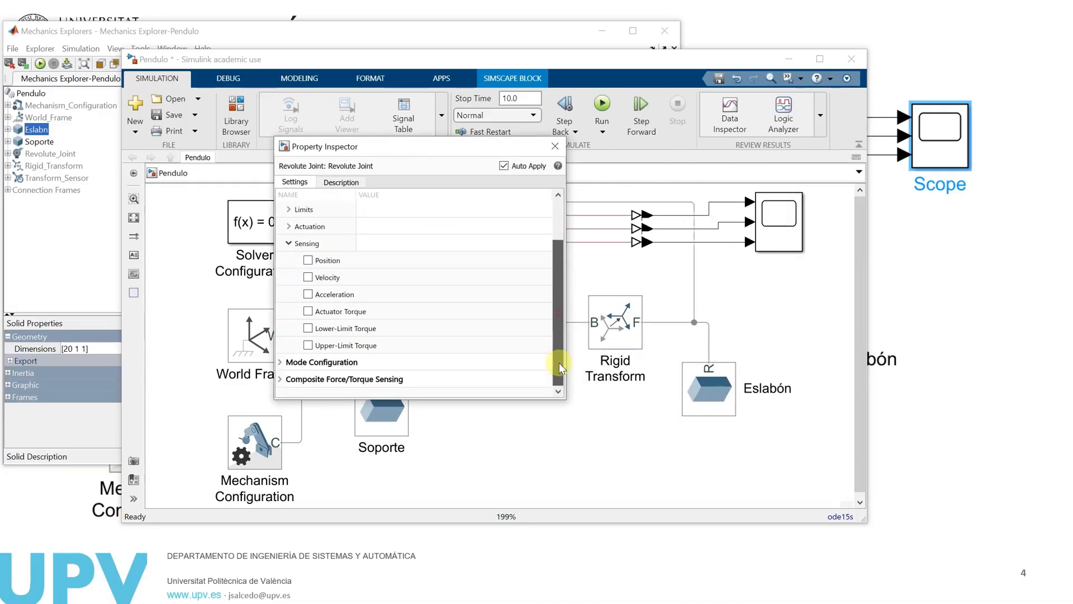
pyautogui.moveTo(374, 150); pyautogui.dragTo(253, 138)
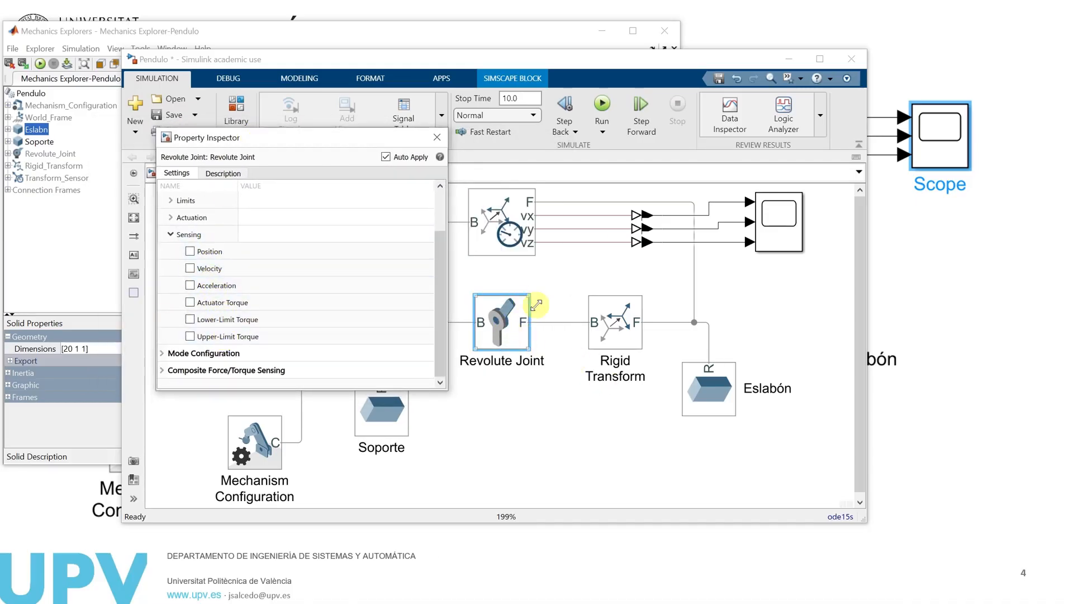
pyautogui.click(163, 370)
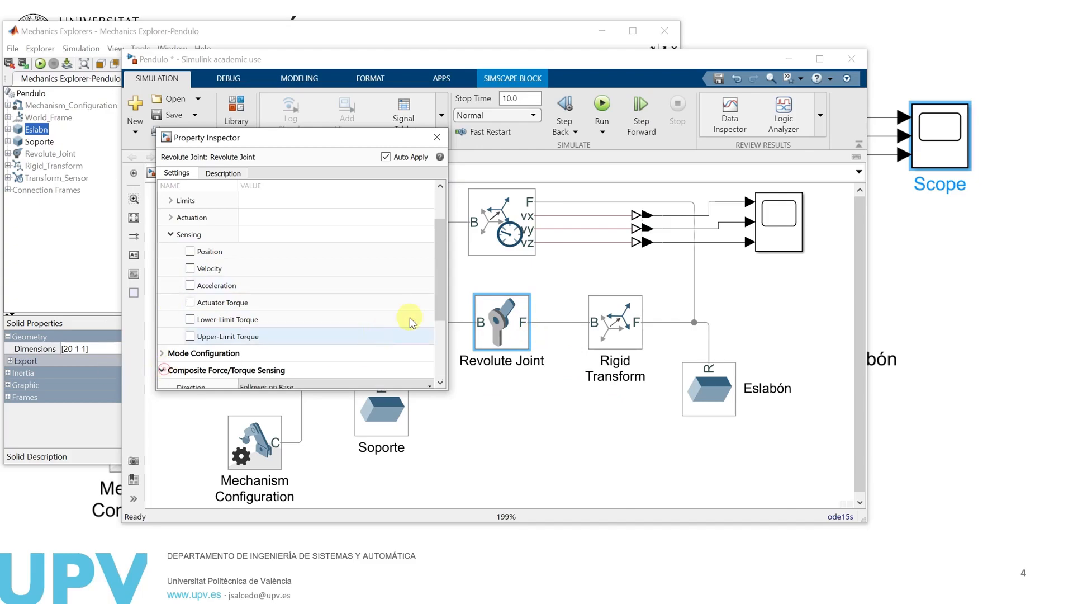
pyautogui.scroll(-2, 439, 318)
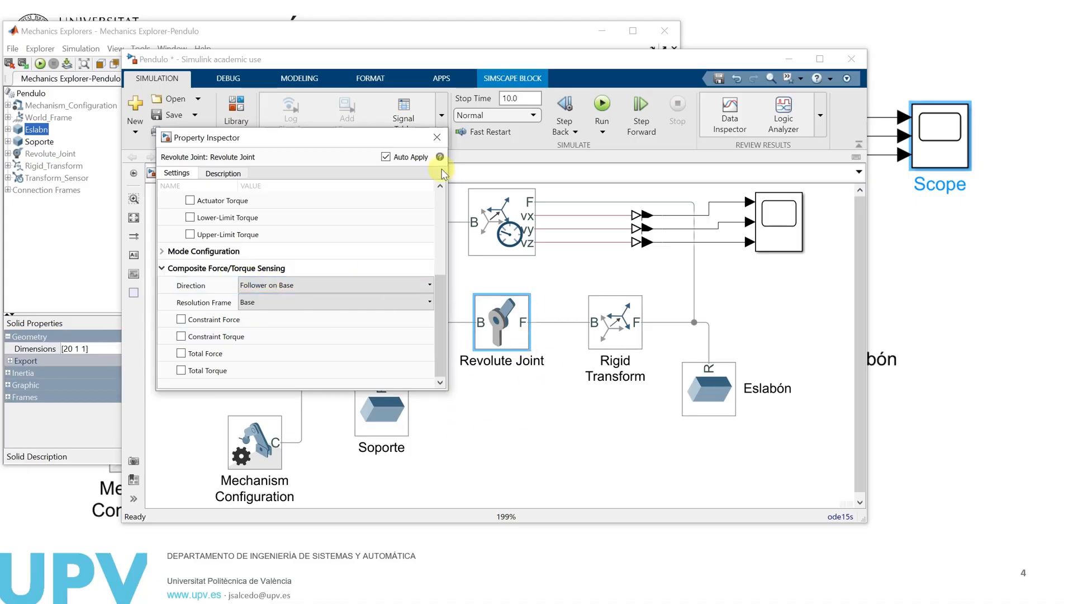
pyautogui.click(437, 138)
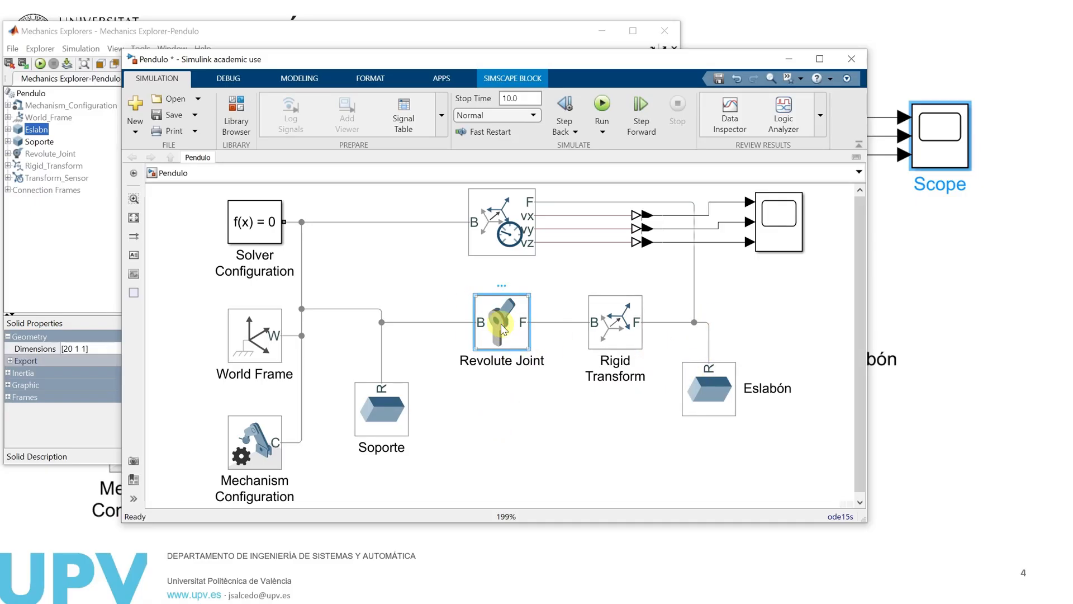
# Delete the Transform Sensor's B-port line and reconnect port B to the line between the Revolute Joint and Rigid Transform
pyautogui.click(500, 221)
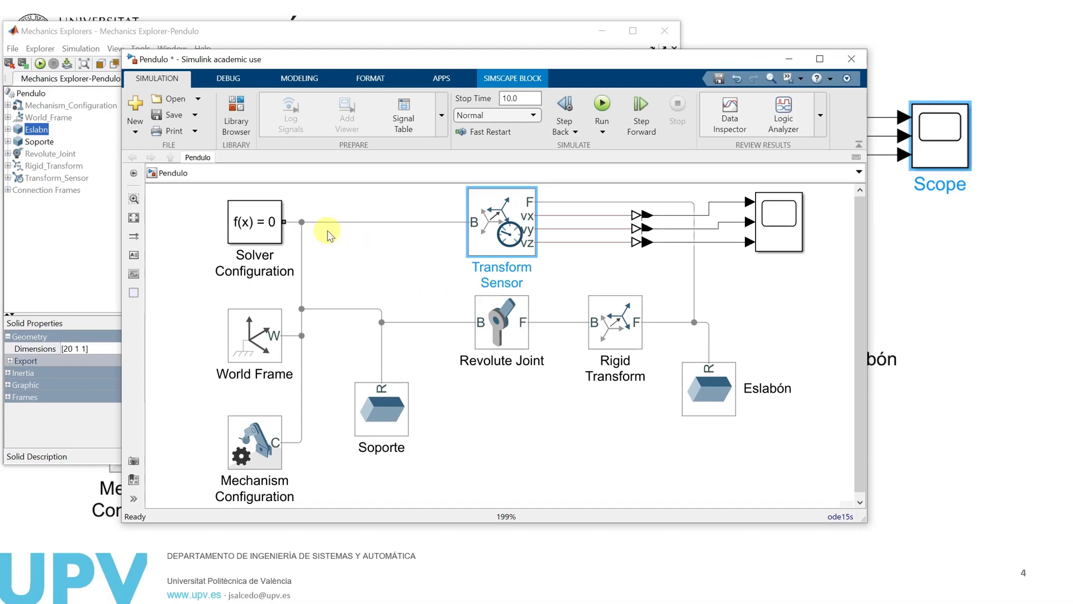
pyautogui.click(349, 223)
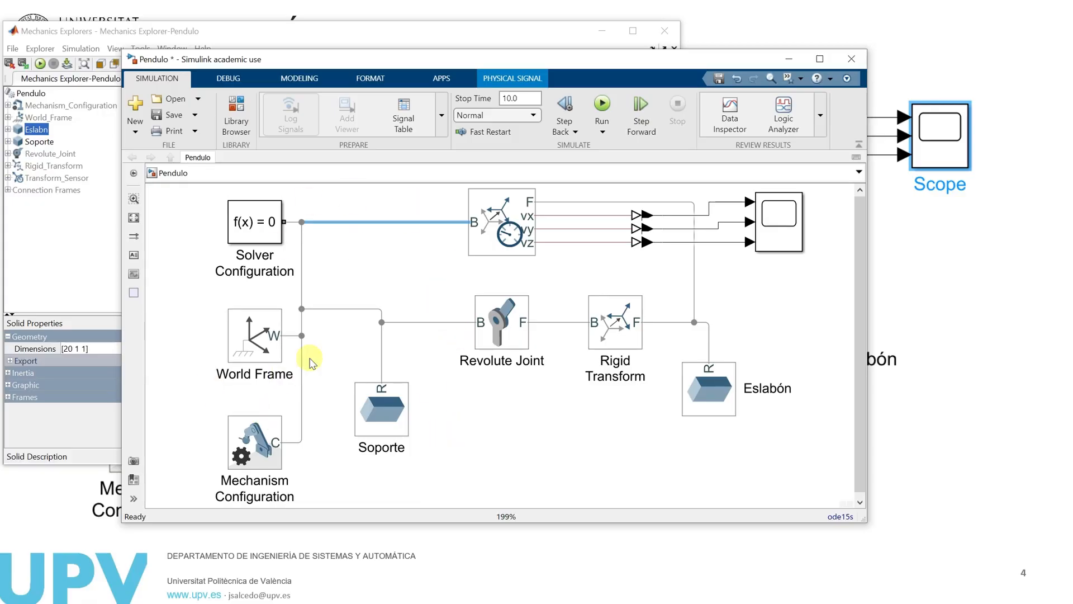
pyautogui.press('Delete')
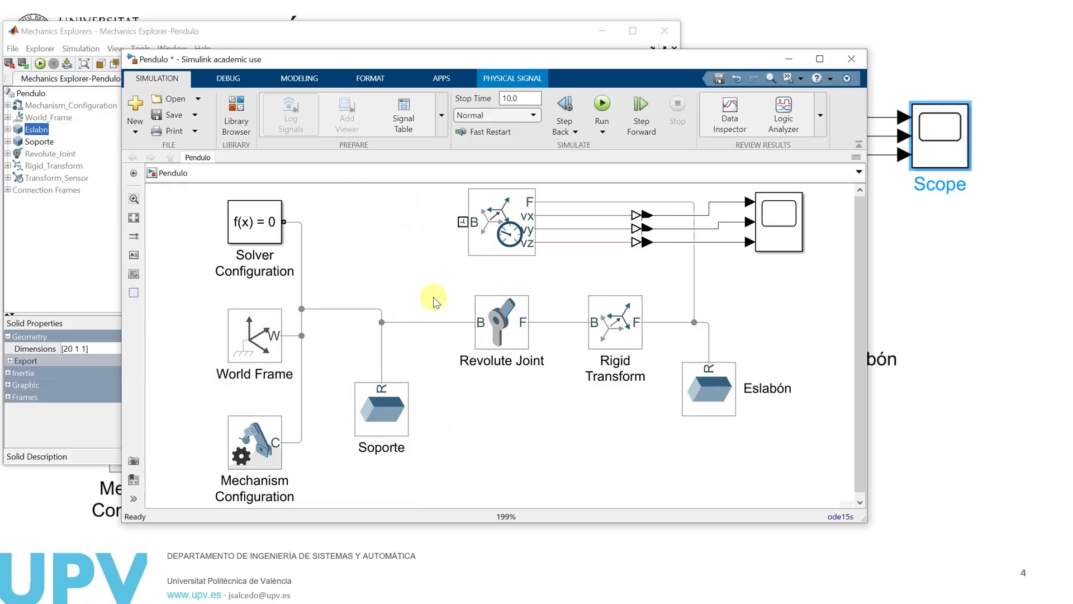
pyautogui.moveTo(463, 222); pyautogui.dragTo(555, 322)
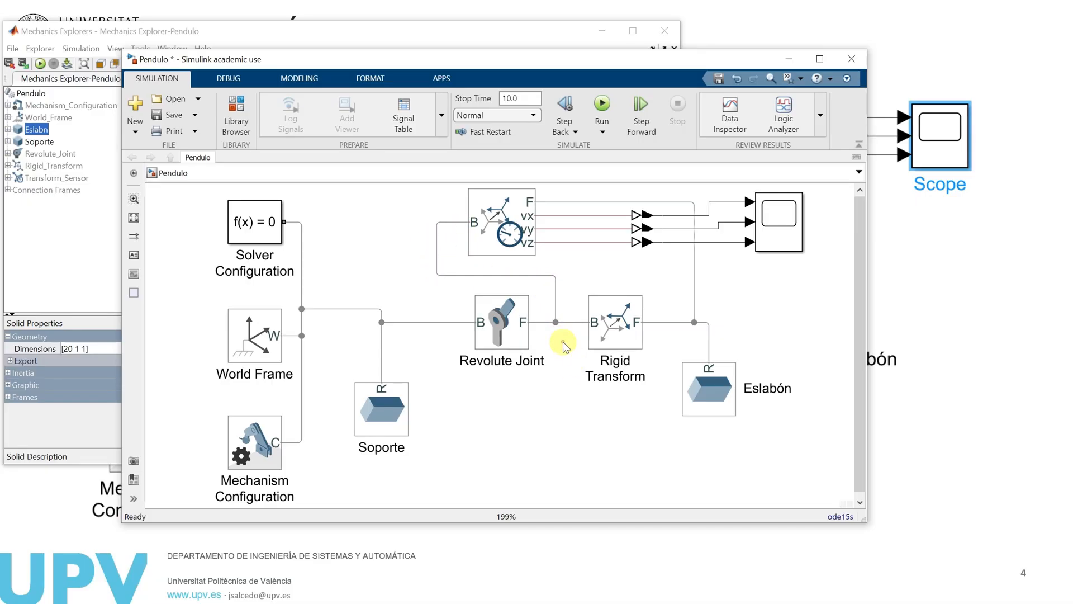
# Reopen the Scope and rerun the simulation with the Transform Sensor's new base connection
pyautogui.click(531, 240)
pyautogui.click(712, 380)
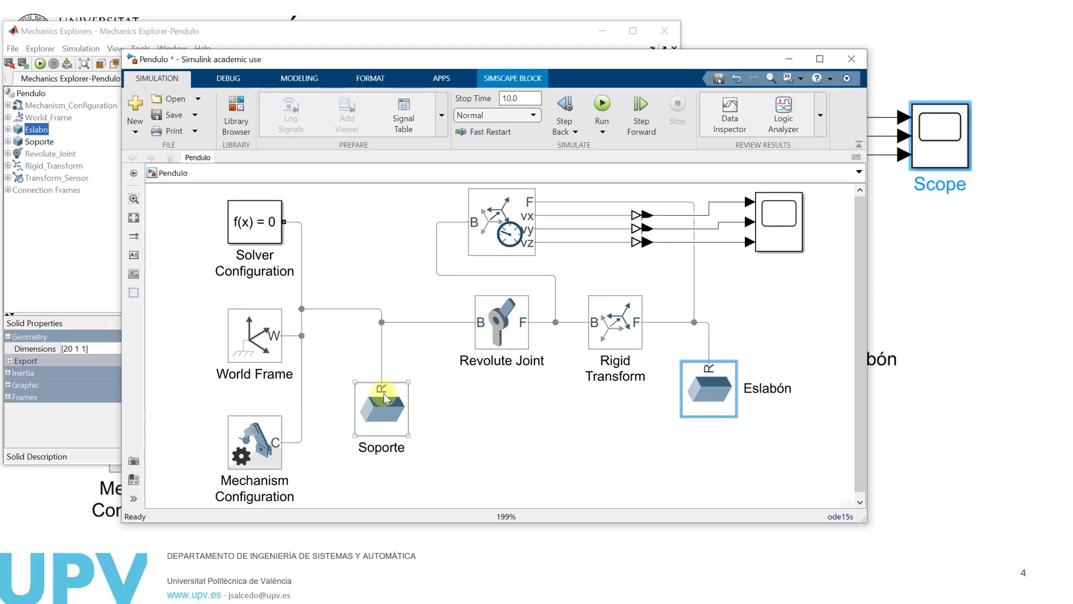
pyautogui.doubleClick(780, 222)
pyautogui.click(519, 196)
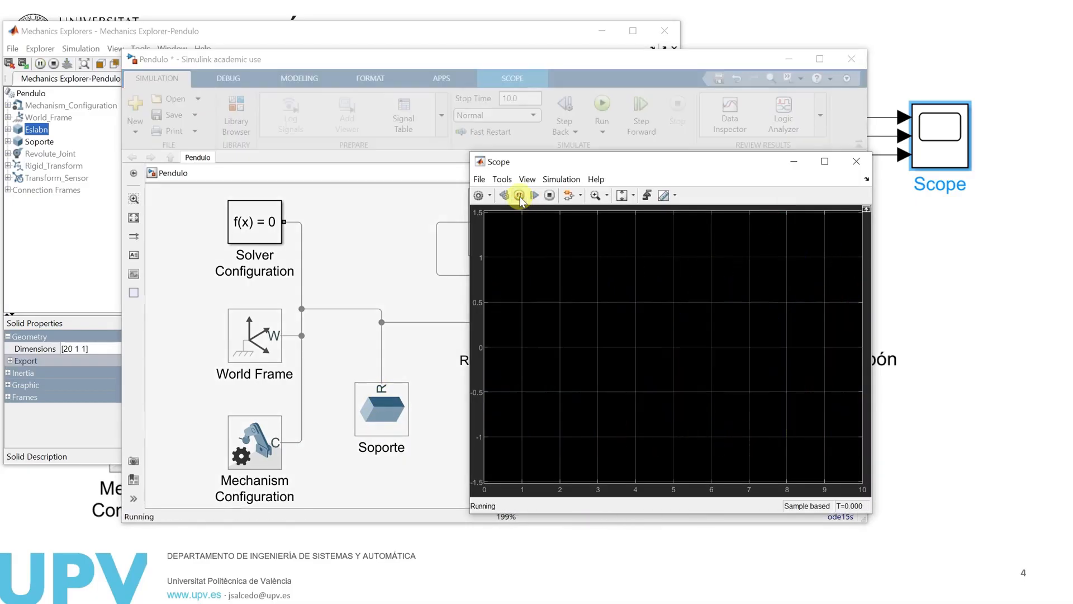
# Move the Scope window aside to examine the velocity curves, closing it when done
pyautogui.moveTo(640, 164); pyautogui.dragTo(366, 135)
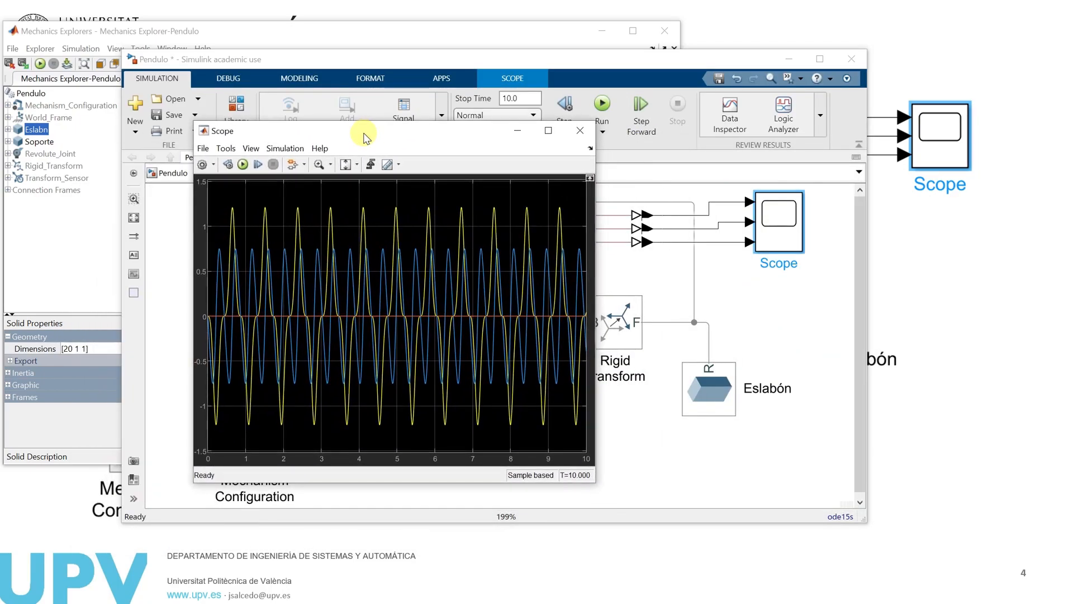
pyautogui.moveTo(461, 131); pyautogui.dragTo(439, 106)
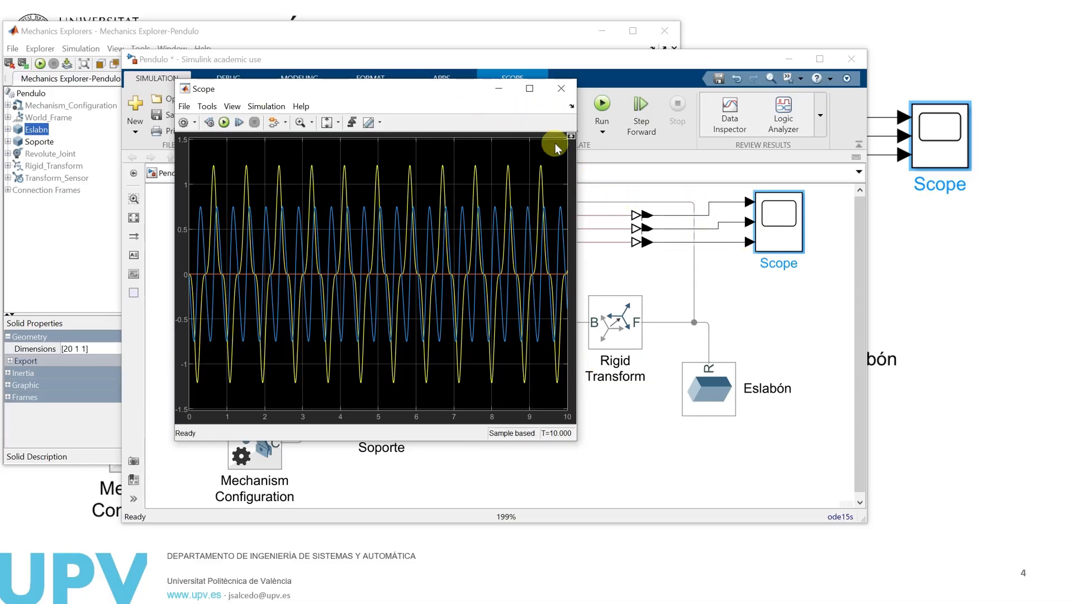
pyautogui.click(561, 89)
# Set the Transform Sensor's Measurement Frame to Base and move its properties window clear of the sensor and joint blocks
pyautogui.doubleClick(507, 217)
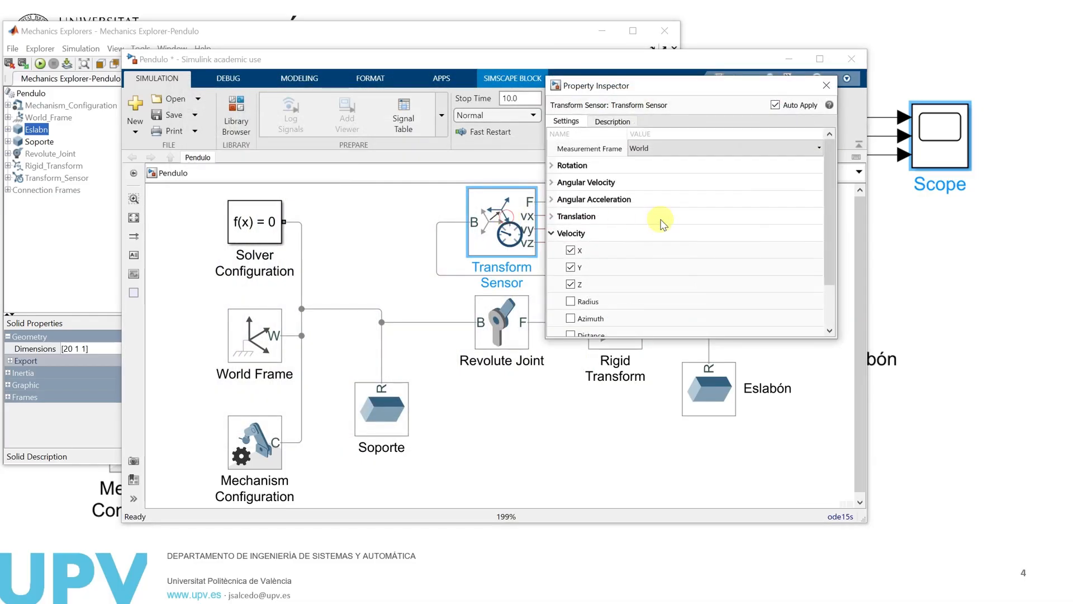
pyautogui.click(706, 148)
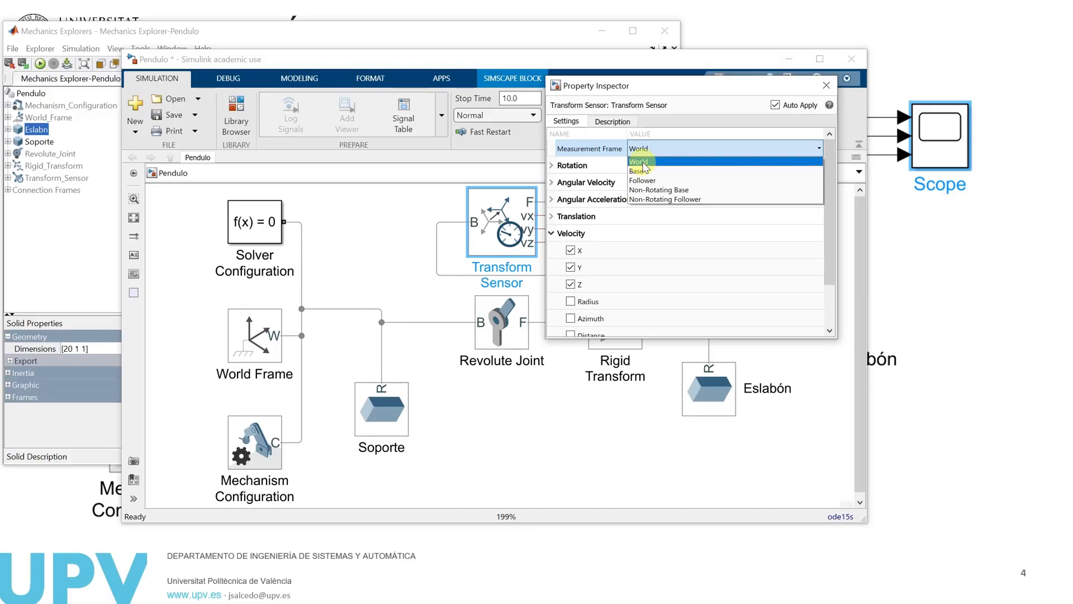
pyautogui.click(643, 171)
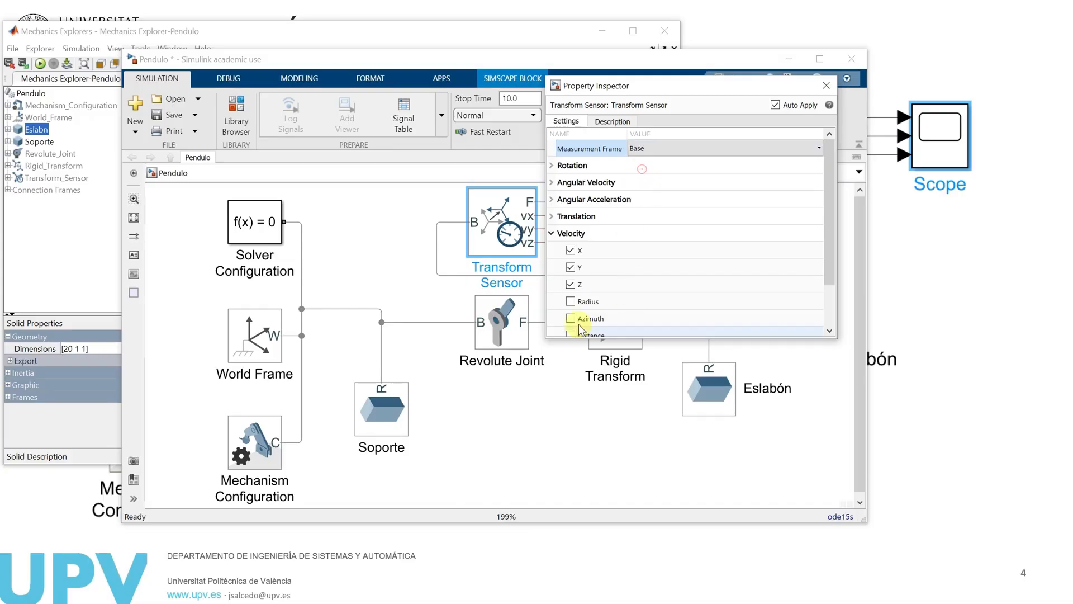
pyautogui.moveTo(694, 90); pyautogui.dragTo(313, 195)
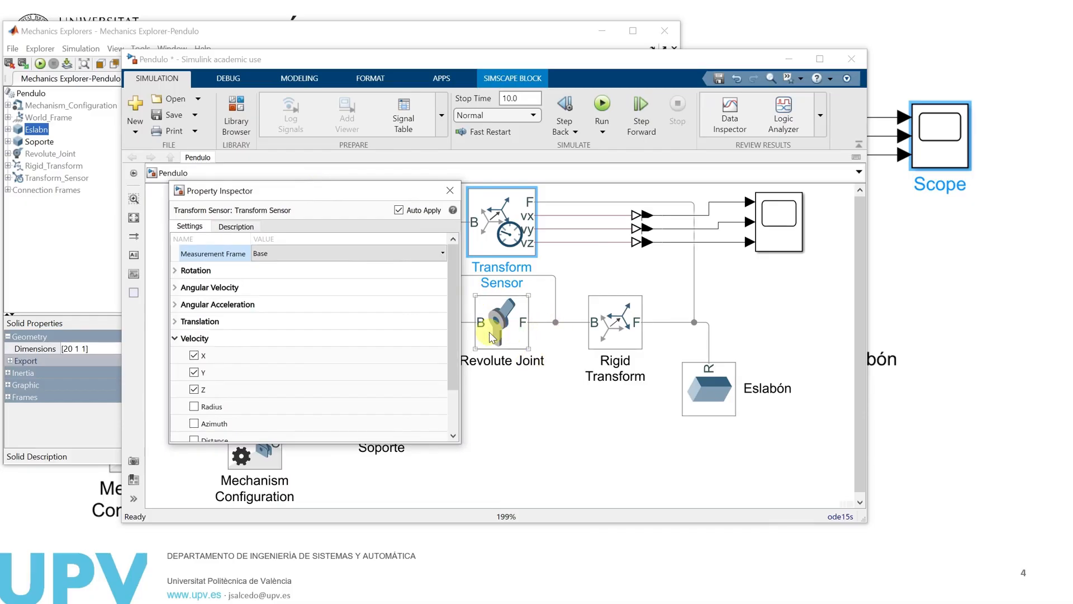
# Reopen the Scope, rerun the simulation with the Base measurement frame and scale the plot to the data
pyautogui.doubleClick(761, 223)
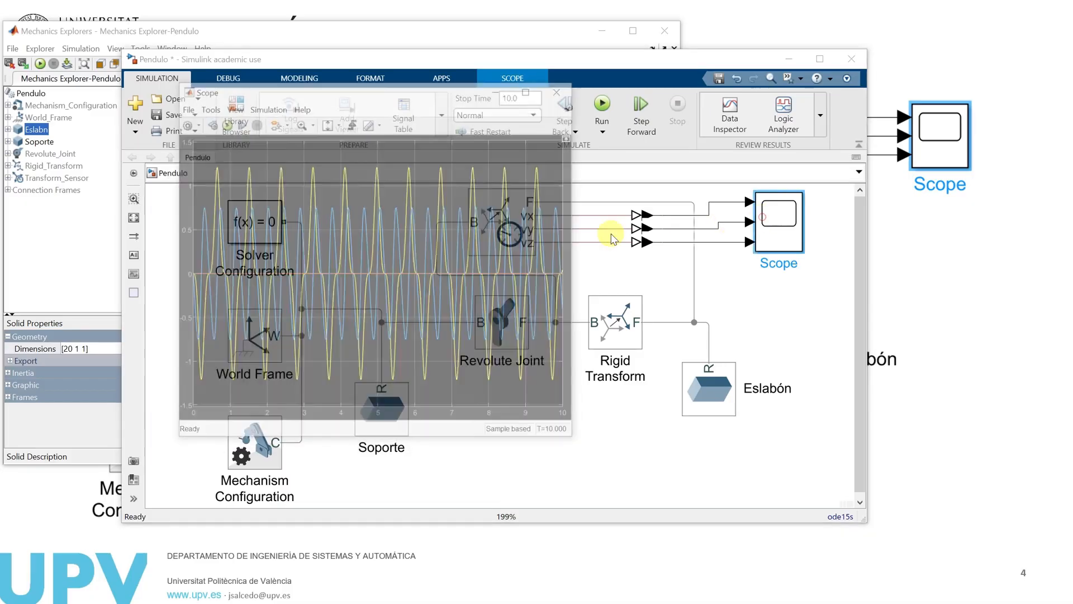
pyautogui.click(222, 122)
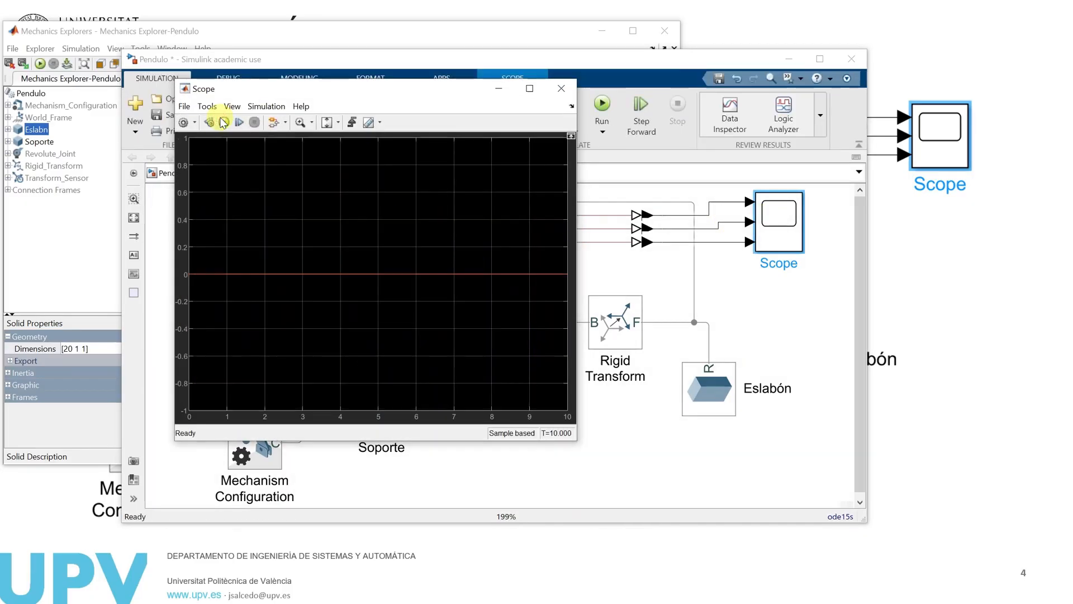
pyautogui.click(326, 123)
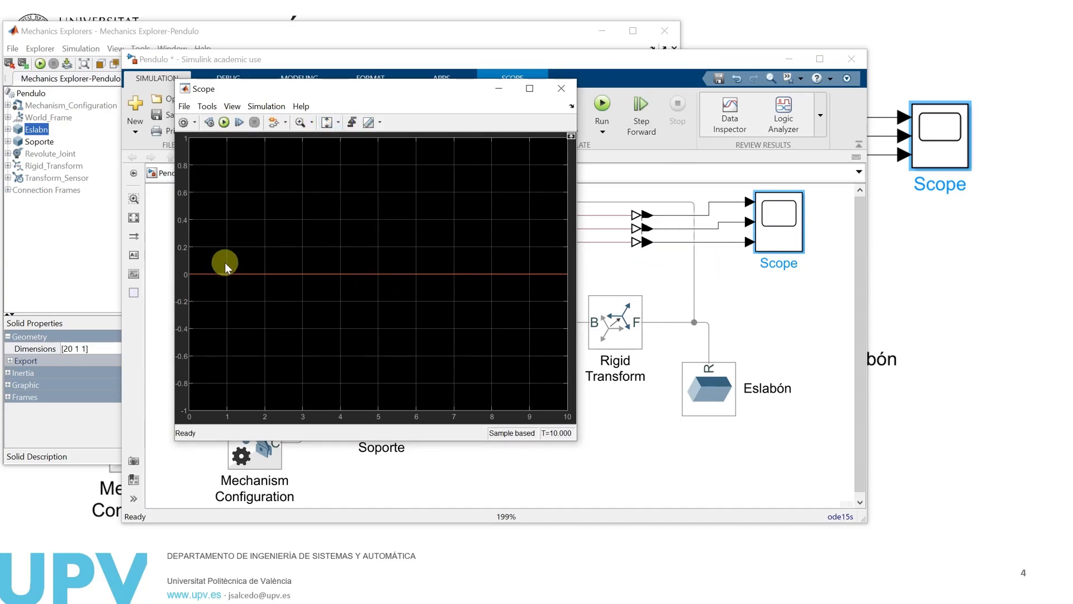
# Show the legend on the Scope plot
pyautogui.click(231, 106)
pyautogui.moveTo(218, 112)
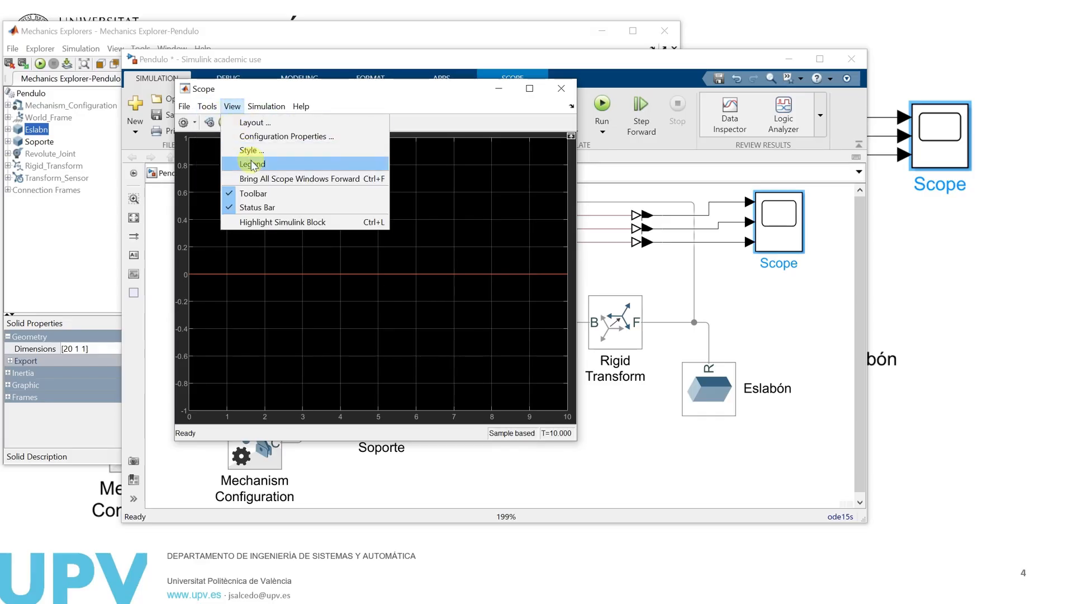
pyautogui.click(246, 159)
# Examine the three converter curves individually by toggling their visibility in the legend, leaving only PS-Simulink Converter2 shown
pyautogui.click(469, 172)
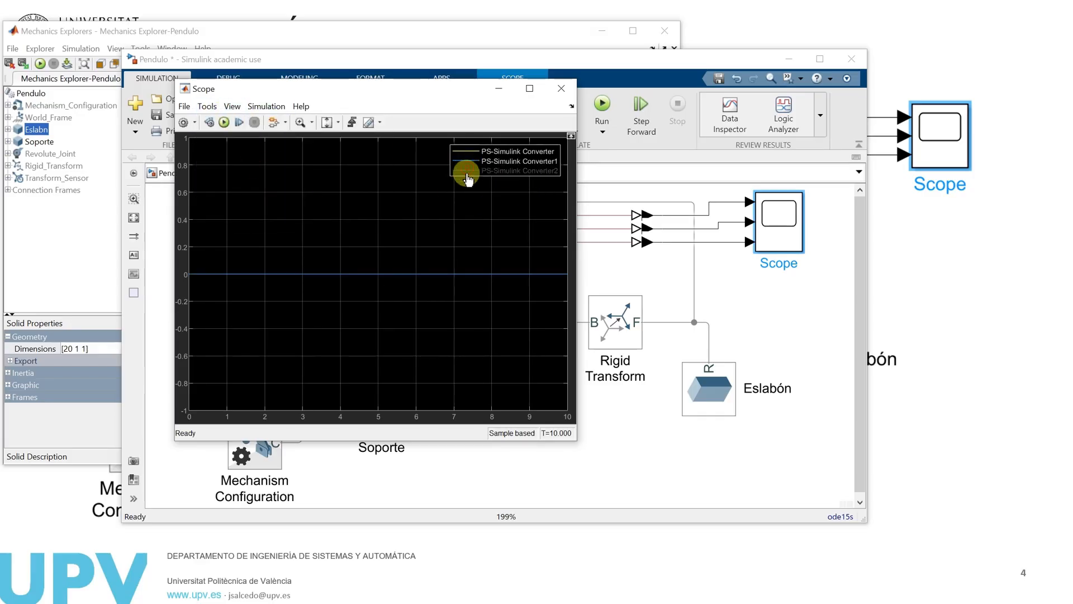
pyautogui.click(465, 161)
pyautogui.click(464, 151)
pyautogui.click(472, 153)
pyautogui.click(471, 153)
pyautogui.click(468, 162)
pyautogui.click(468, 171)
pyautogui.click(468, 161)
# Set the Transform Sensor's Measurement Frame back to World
pyautogui.click(707, 273)
pyautogui.doubleClick(502, 223)
pyautogui.click(687, 149)
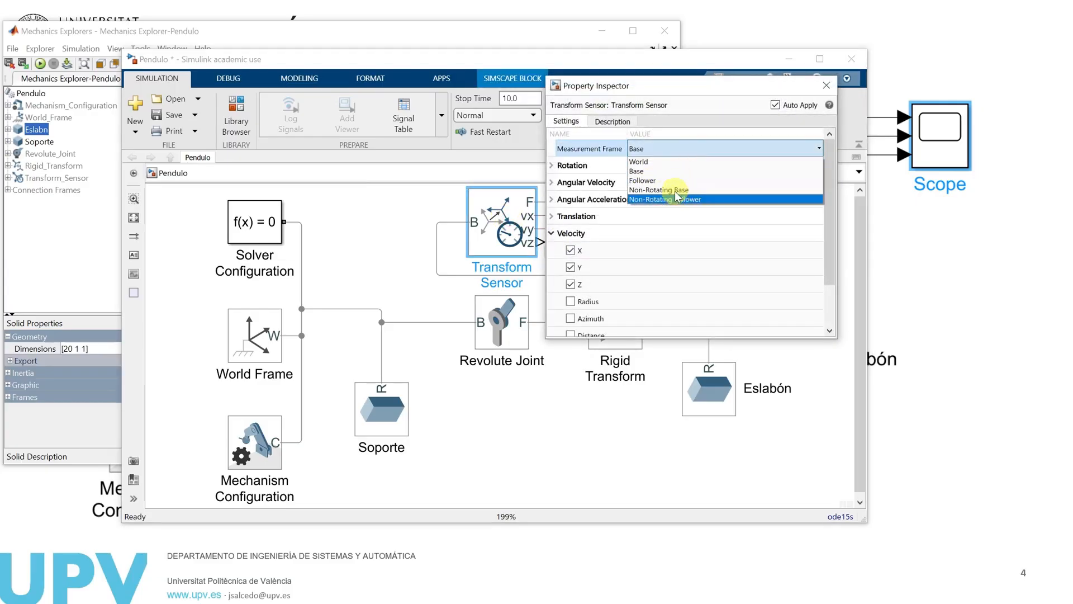
pyautogui.click(644, 164)
pyautogui.click(509, 229)
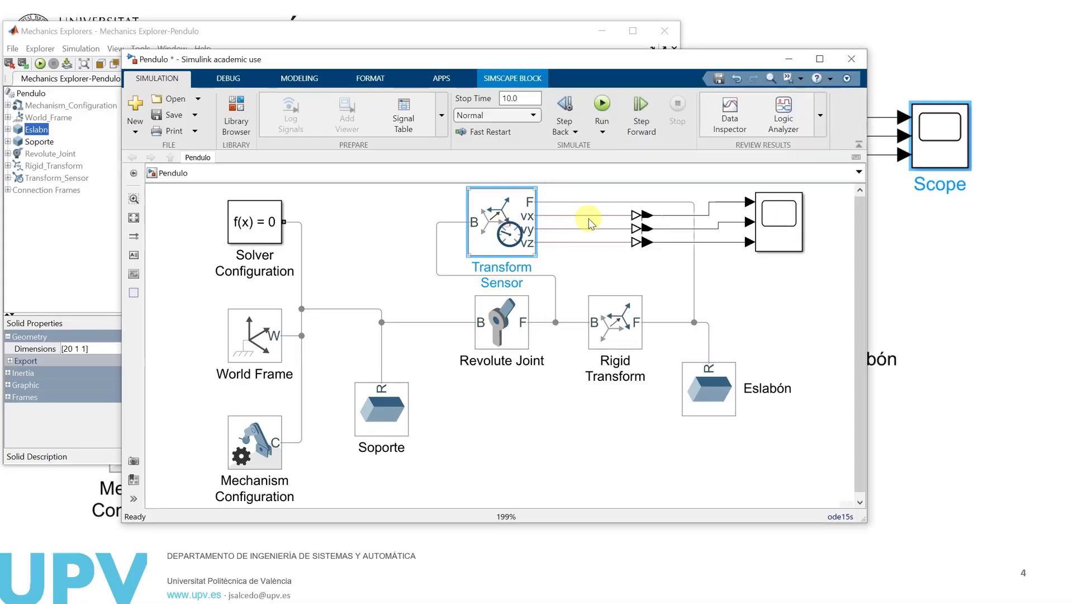
# Rerun the simulation from the Scope with the World frame, rescale the plot, and show the PS-Simulink Converter and Converter1 curves again
pyautogui.doubleClick(788, 218)
pyautogui.click(224, 122)
pyautogui.click(327, 122)
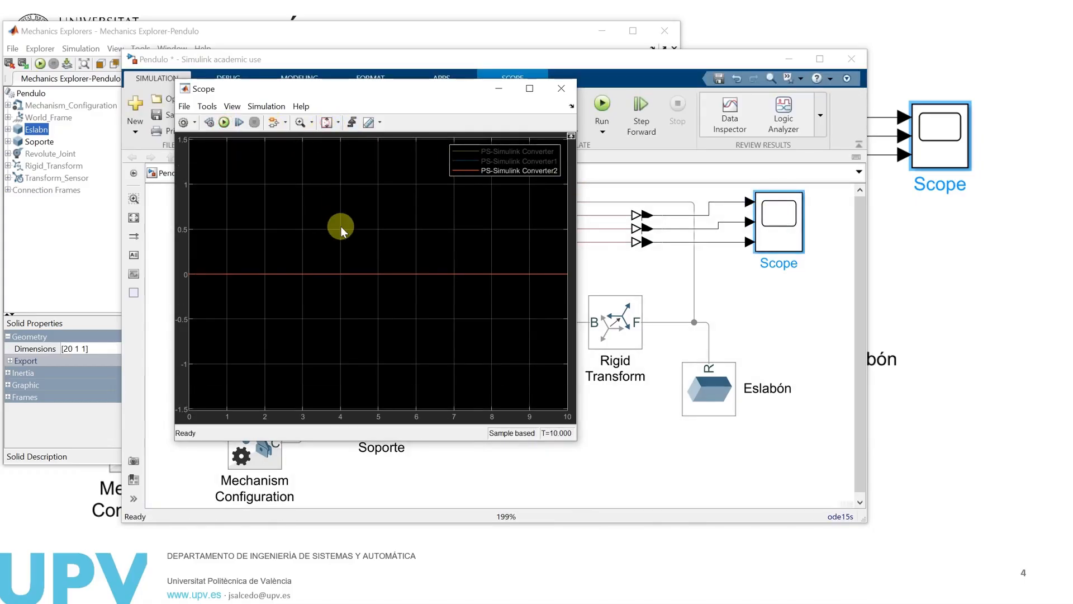
pyautogui.click(461, 161)
pyautogui.click(463, 151)
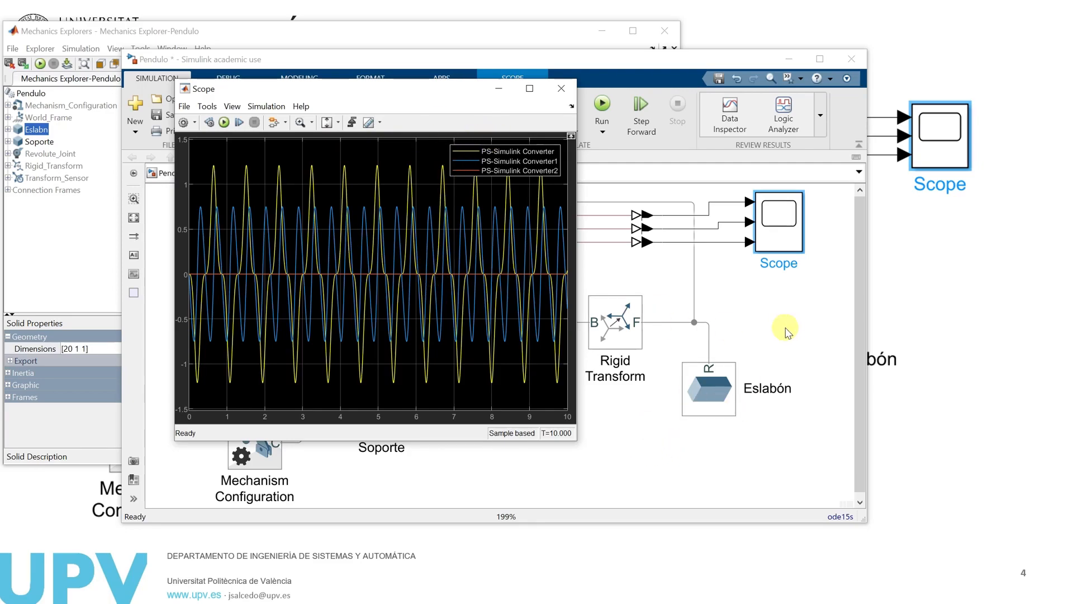
# Reopen the Transform Sensor's properties and collapse the Velocity group to review the measurable quantity categories
pyautogui.click(729, 331)
pyautogui.click(482, 239)
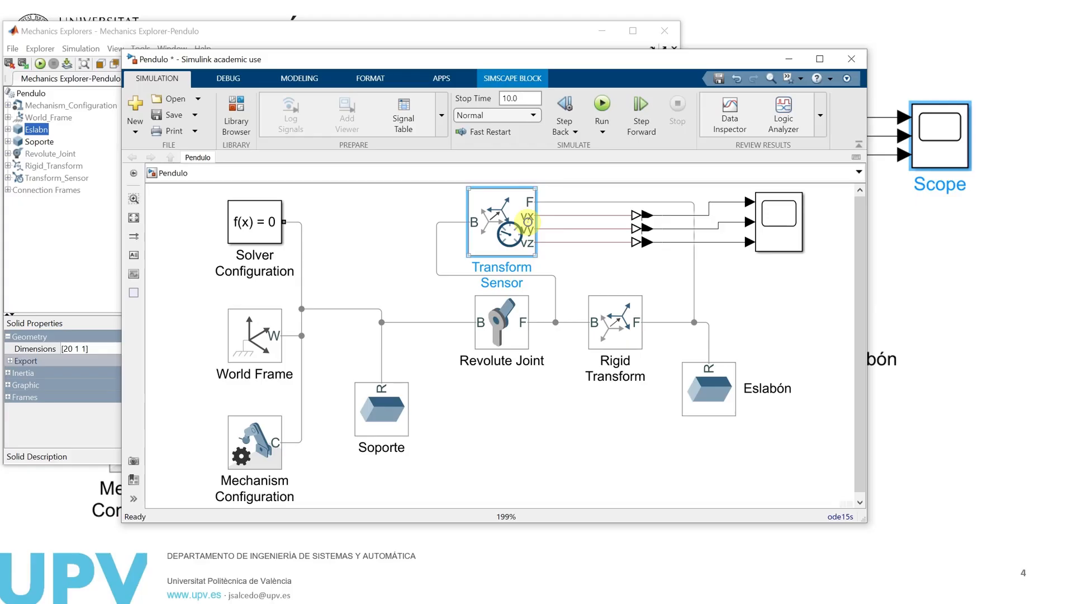
pyautogui.doubleClick(494, 211)
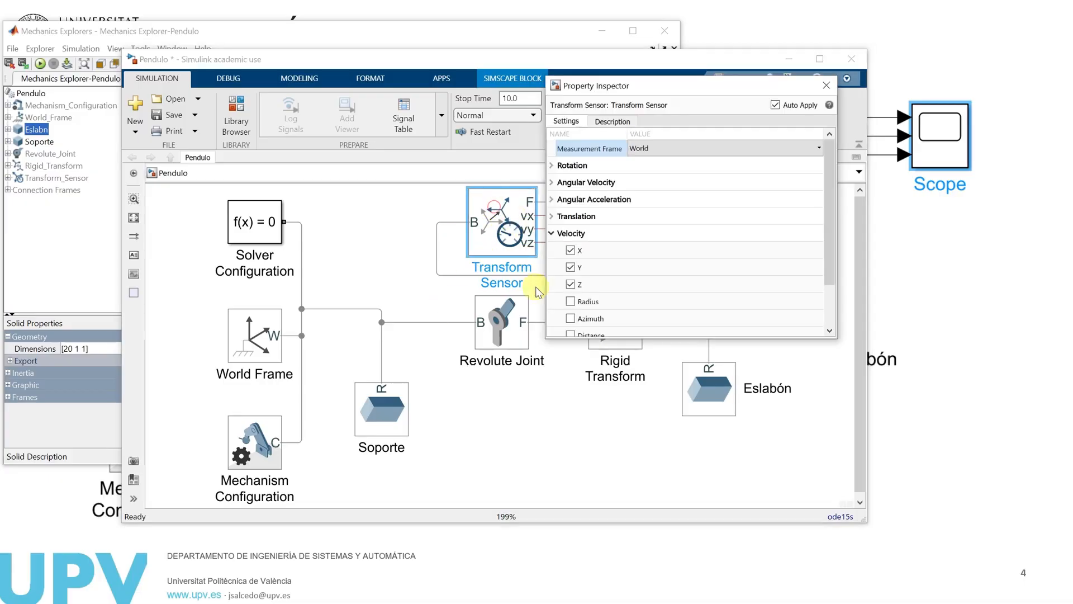
pyautogui.click(552, 233)
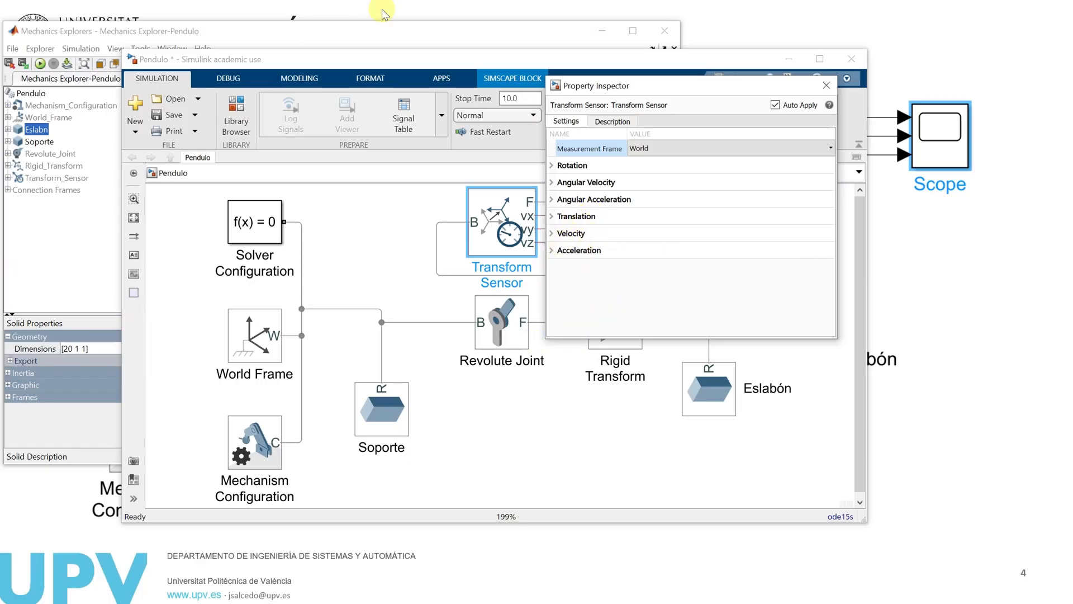
pyautogui.click(405, 4)
pyautogui.click(476, 290)
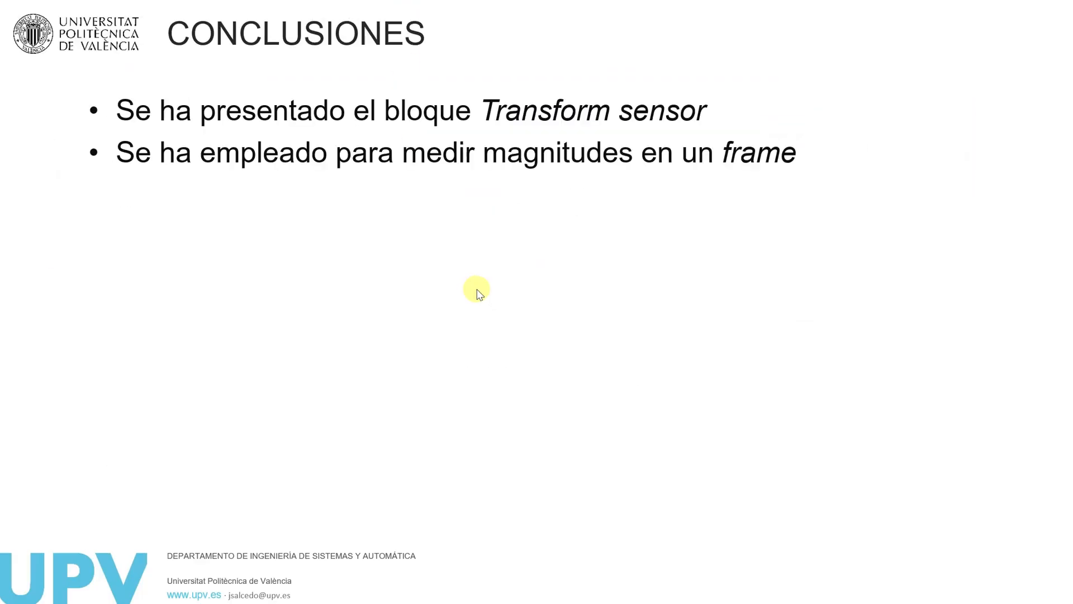